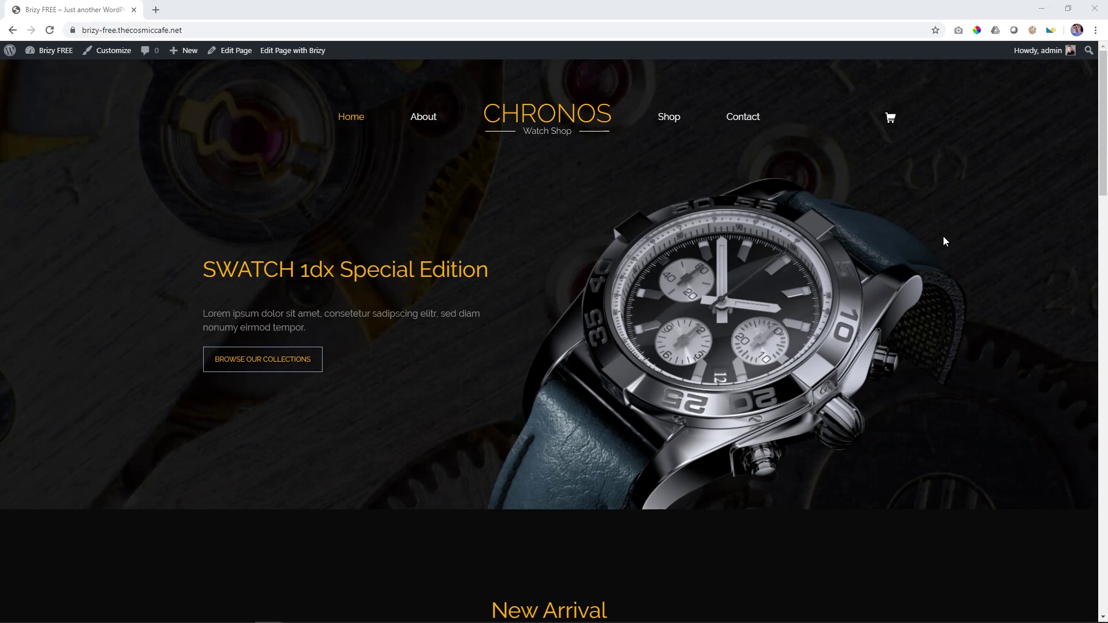
# Step: Open the About page from the site menu and check its Our Outlet section with Jakarta
pyautogui.scroll(-10, 947, 251)
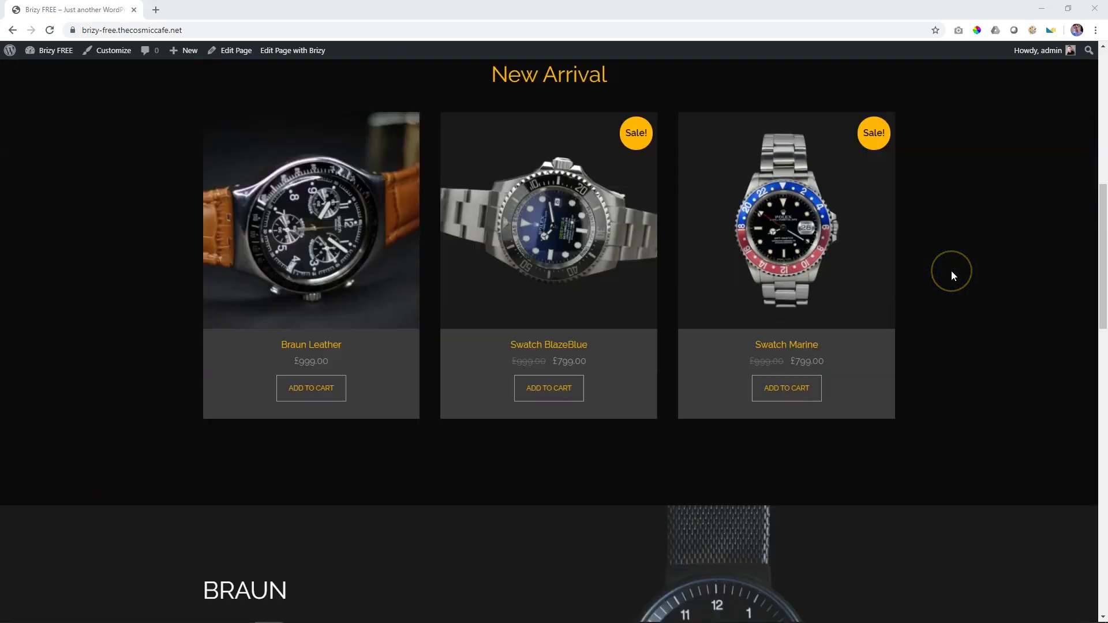
pyautogui.scroll(-15, 953, 276)
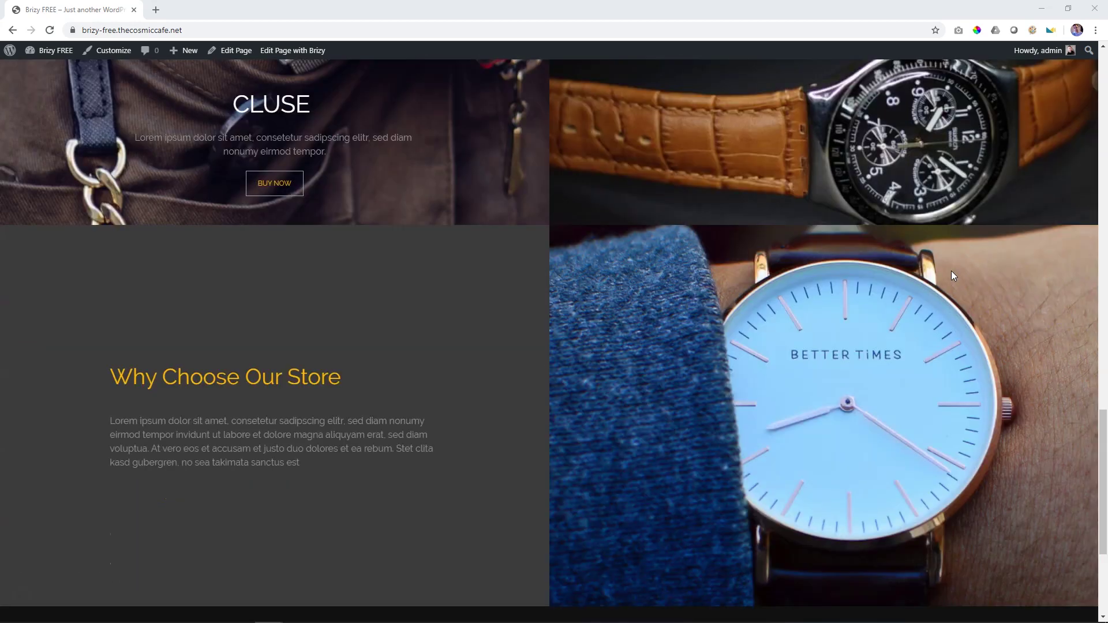
pyautogui.scroll(7, 951, 272)
pyautogui.scroll(-5, 952, 273)
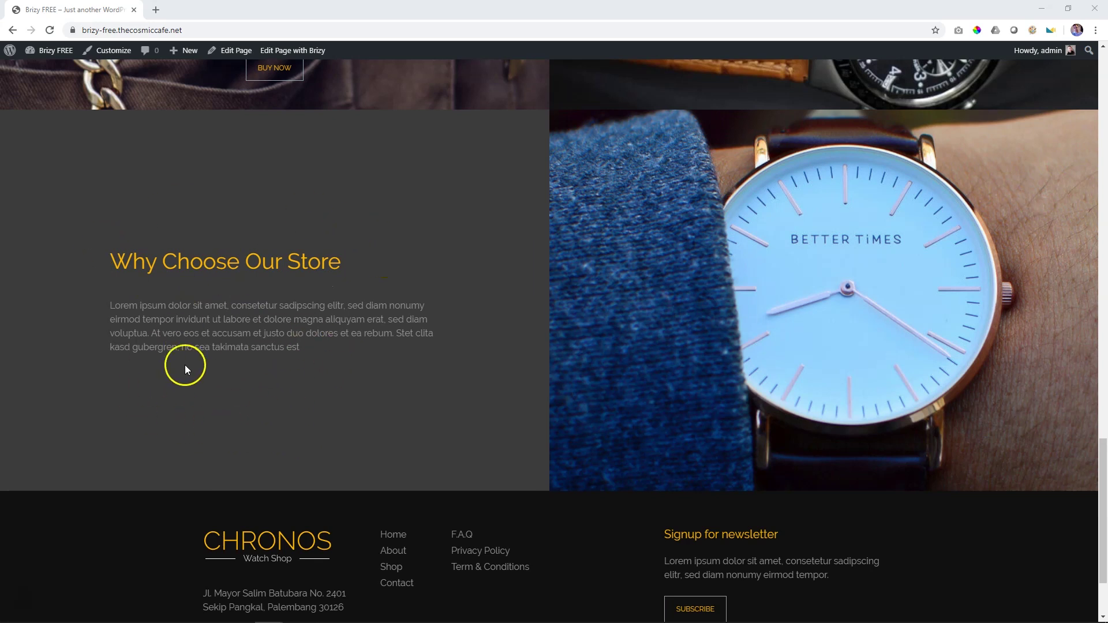
pyautogui.scroll(20, 439, 396)
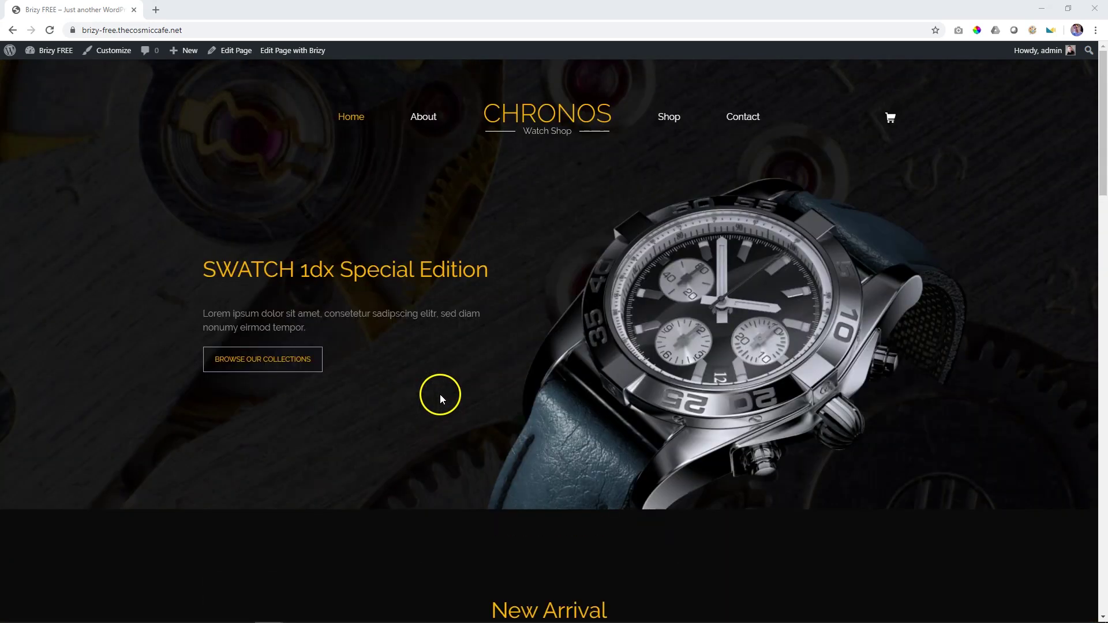
pyautogui.click(423, 139)
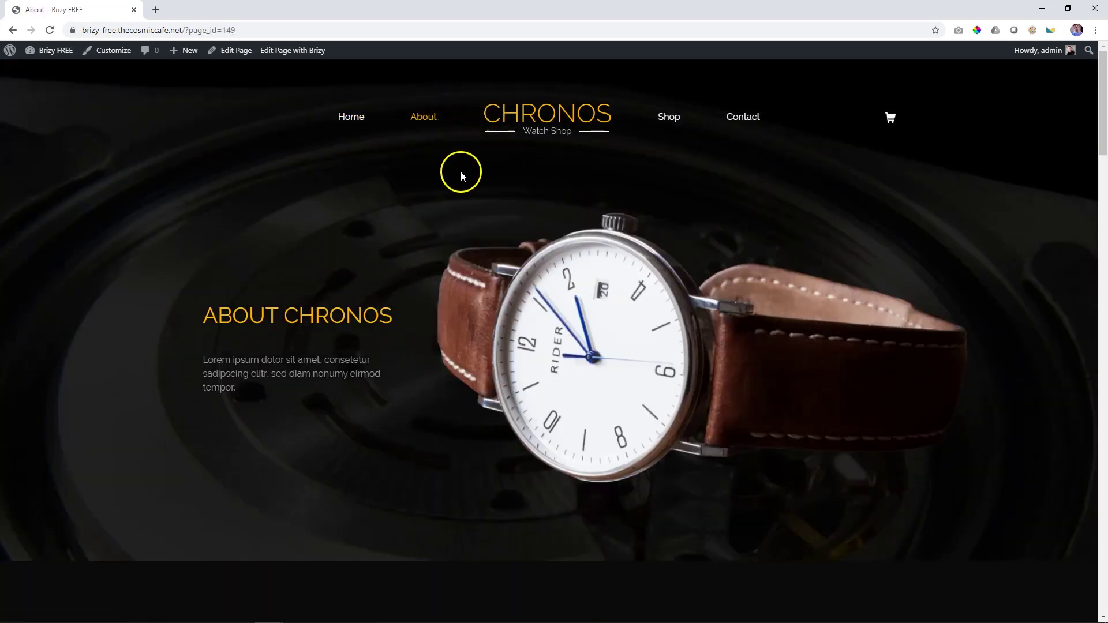
pyautogui.scroll(-5, 461, 171)
pyautogui.scroll(-15, 461, 171)
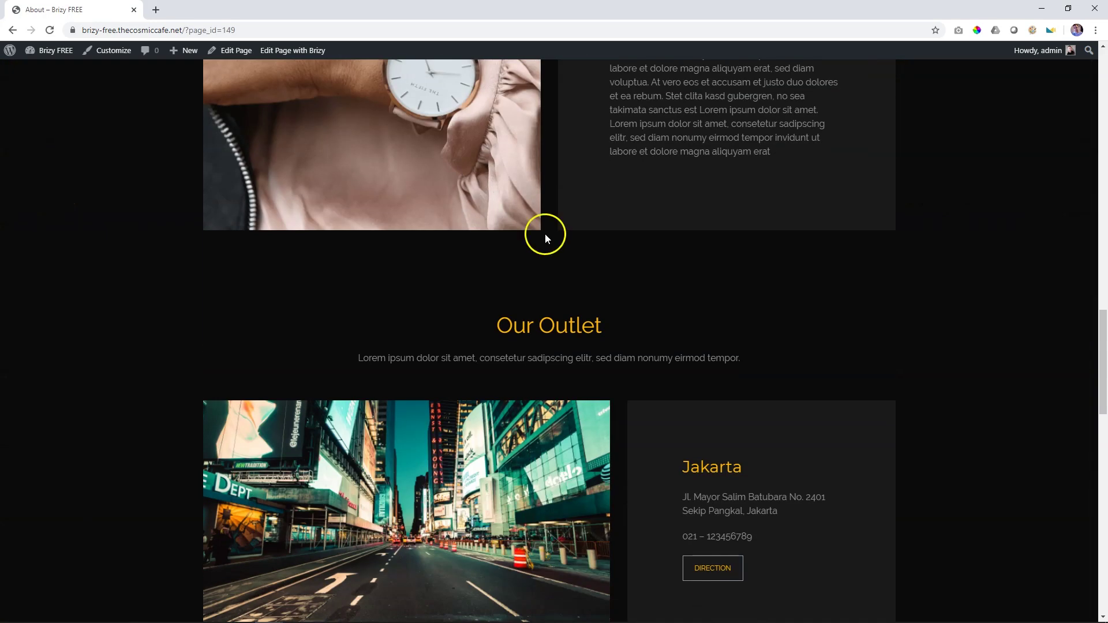
pyautogui.scroll(20, 791, 311)
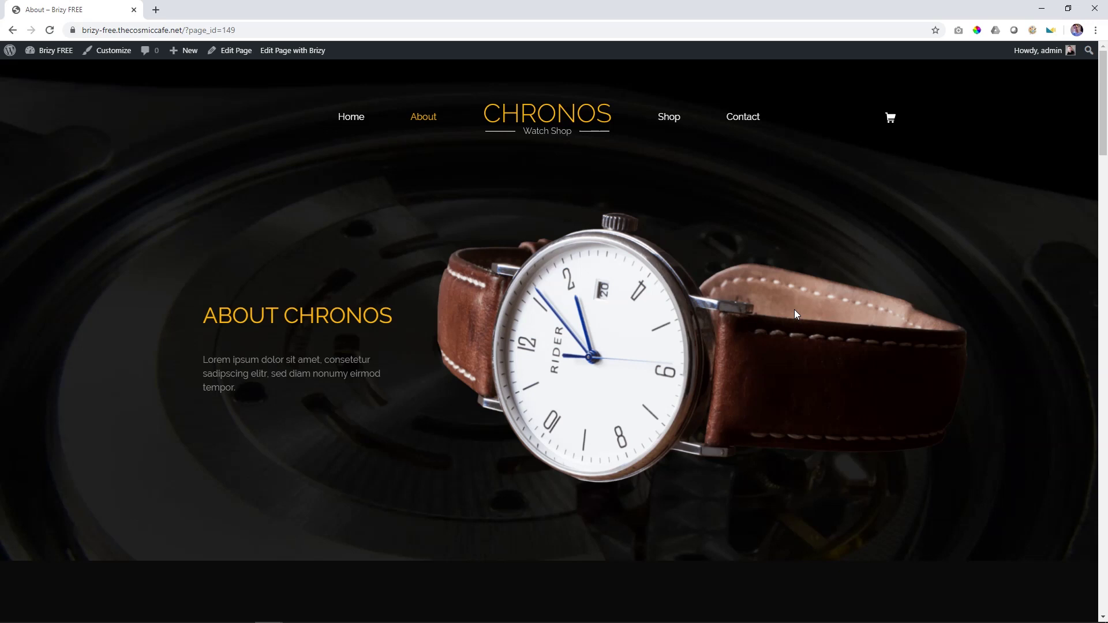
# Step: Switch the permalink structure to Post name, save it, and bring up the Pages list
pyautogui.click(58, 53)
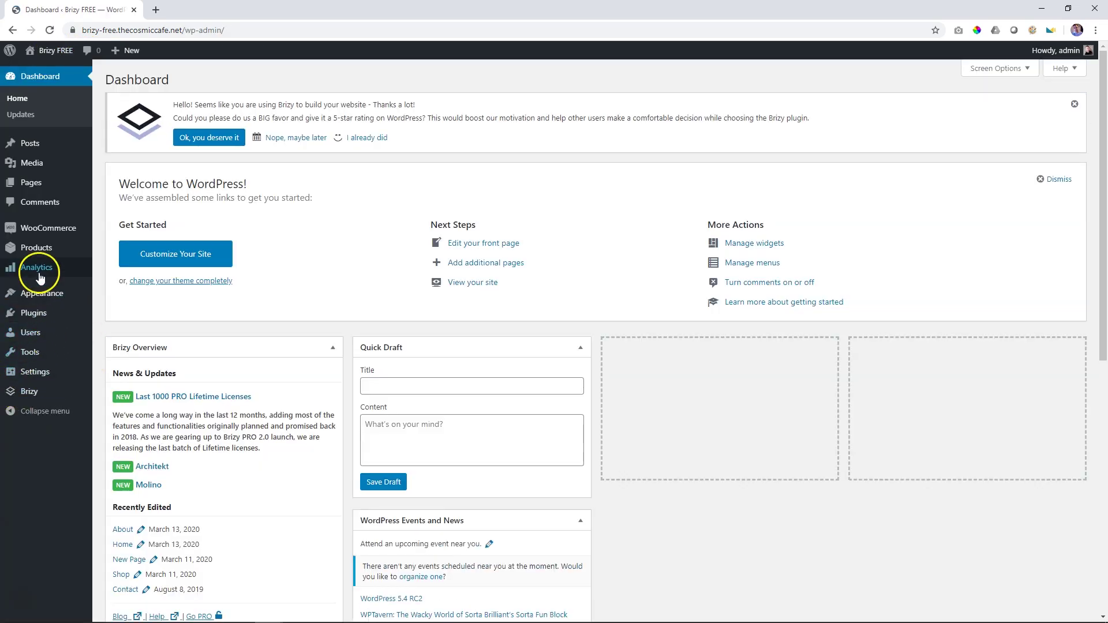
pyautogui.moveTo(32, 378)
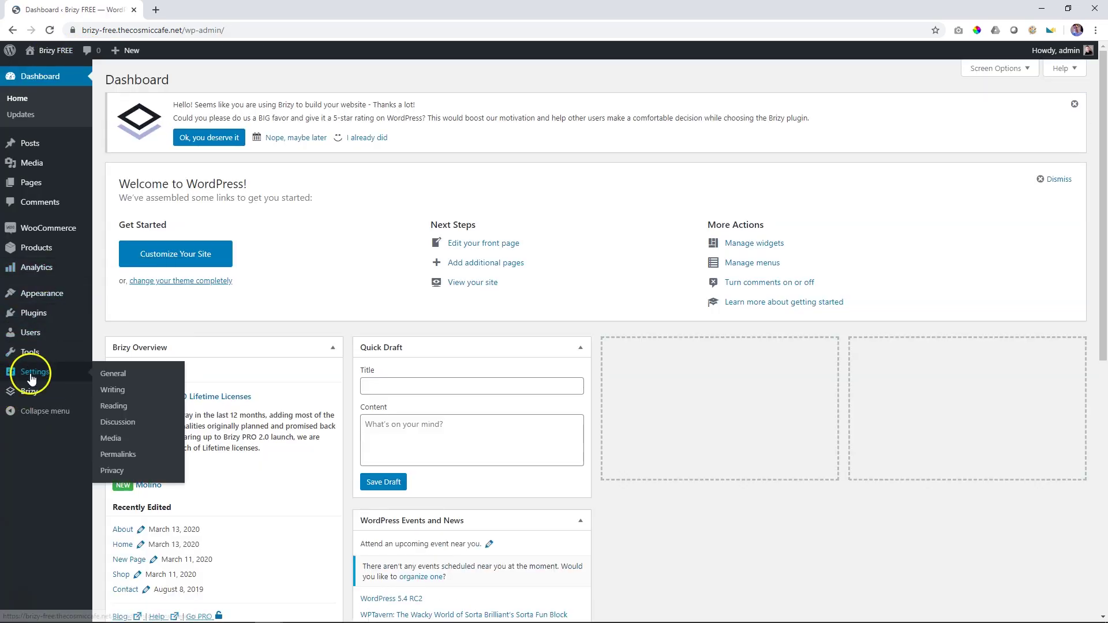
pyautogui.click(111, 456)
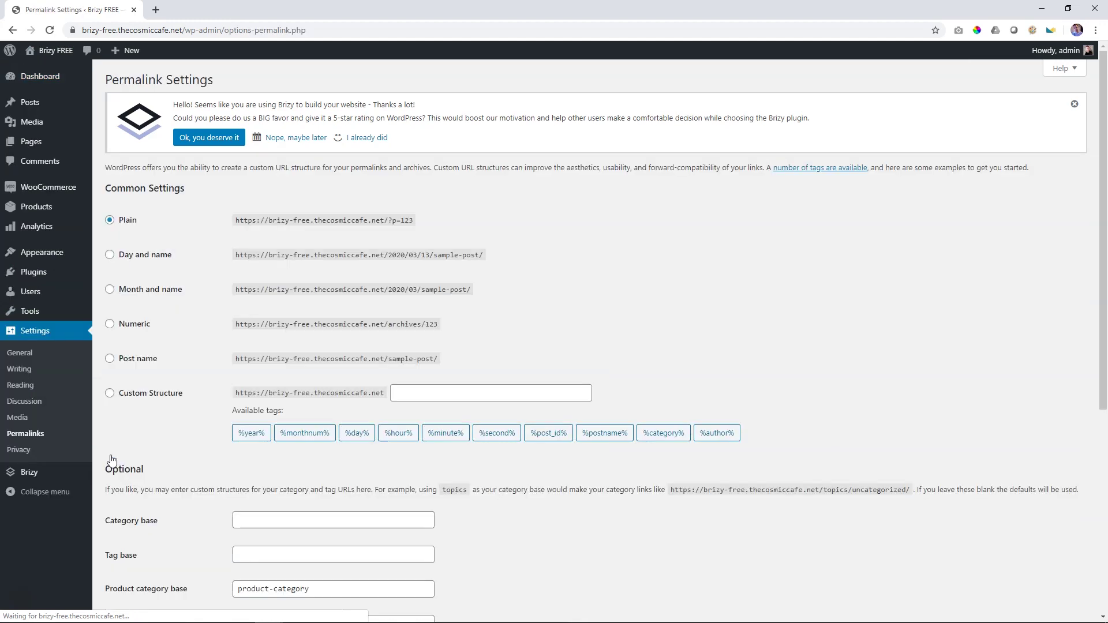
pyautogui.click(141, 364)
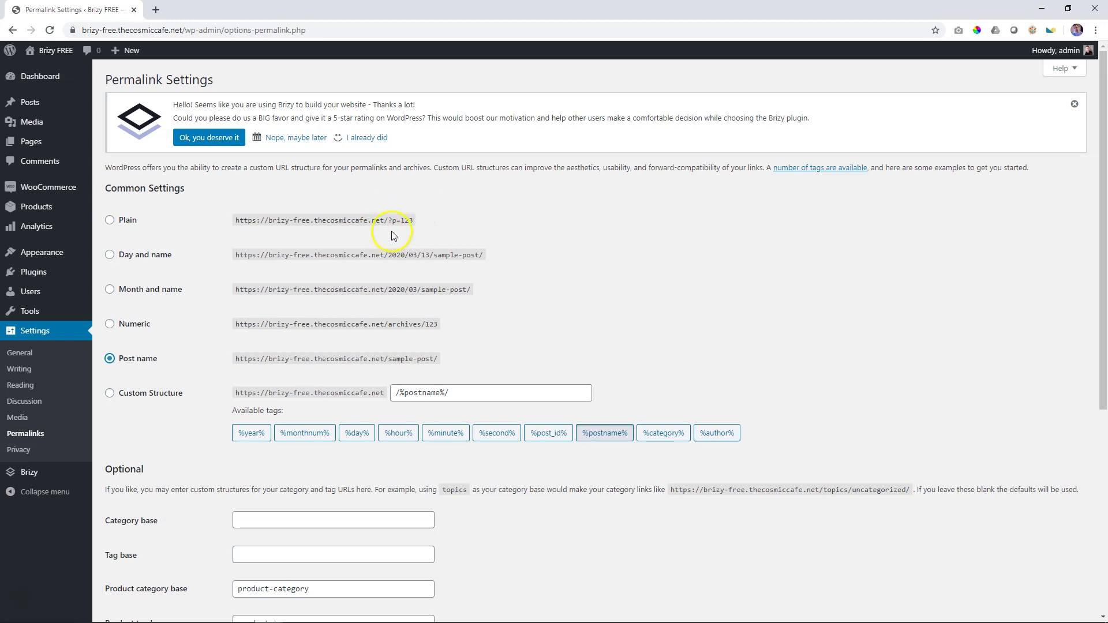
pyautogui.scroll(-6, 284, 291)
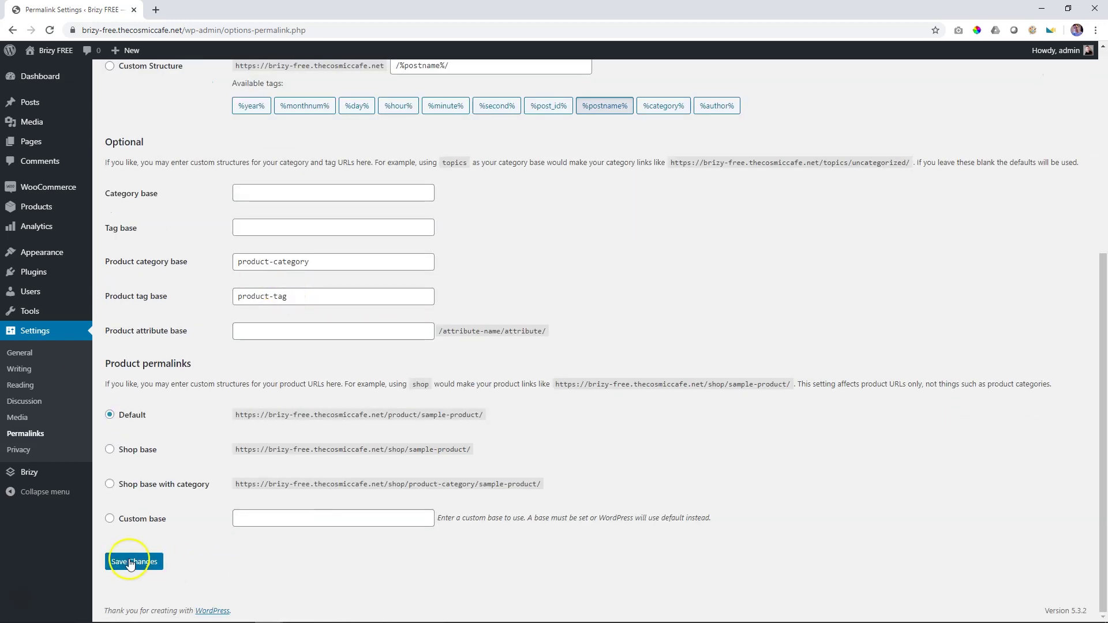
pyautogui.click(131, 563)
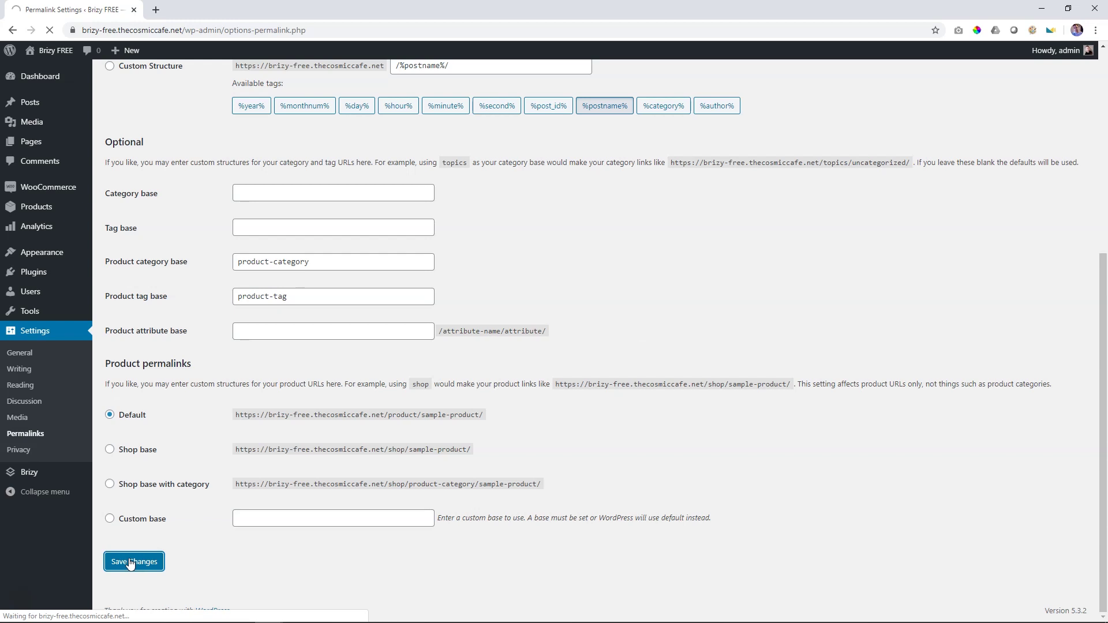
pyautogui.moveTo(26, 144)
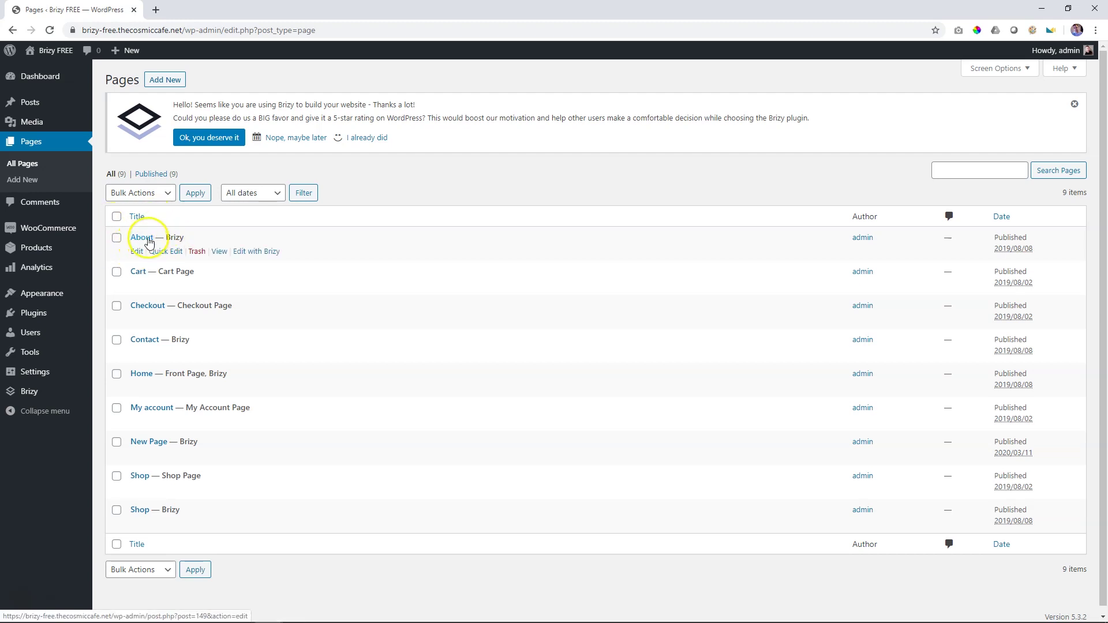
# Step: Open the About page in the editor and reveal its permalink with the slug 'about'
pyautogui.click(145, 240)
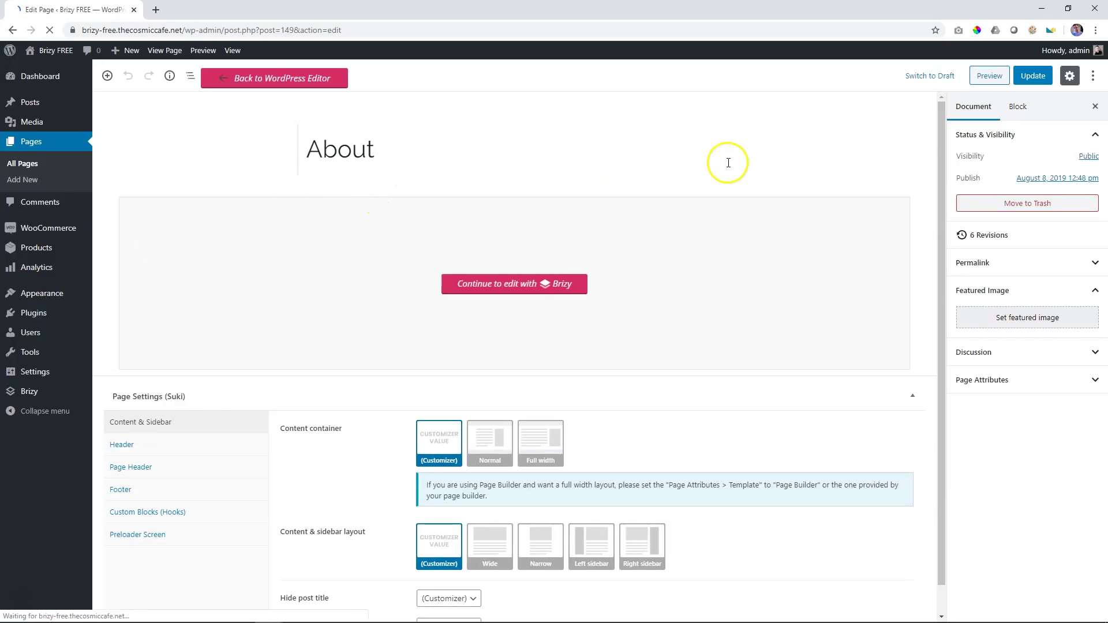
pyautogui.click(982, 262)
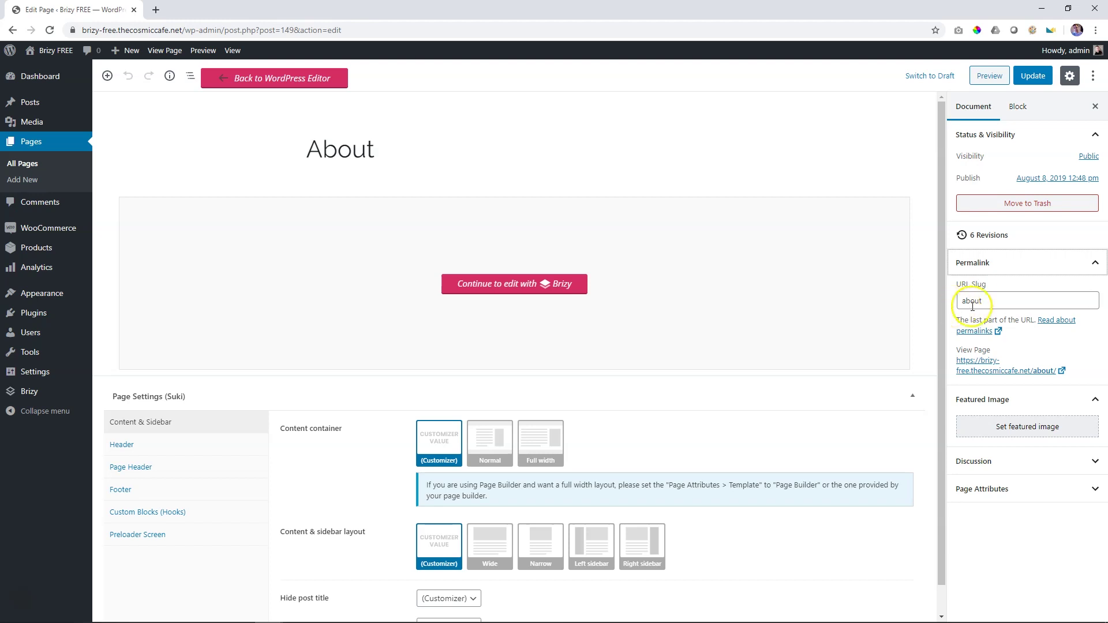
# Step: Open the Home page in Brizy and scroll through its hero, New Arrival and CLUSE sections
pyautogui.click(55, 56)
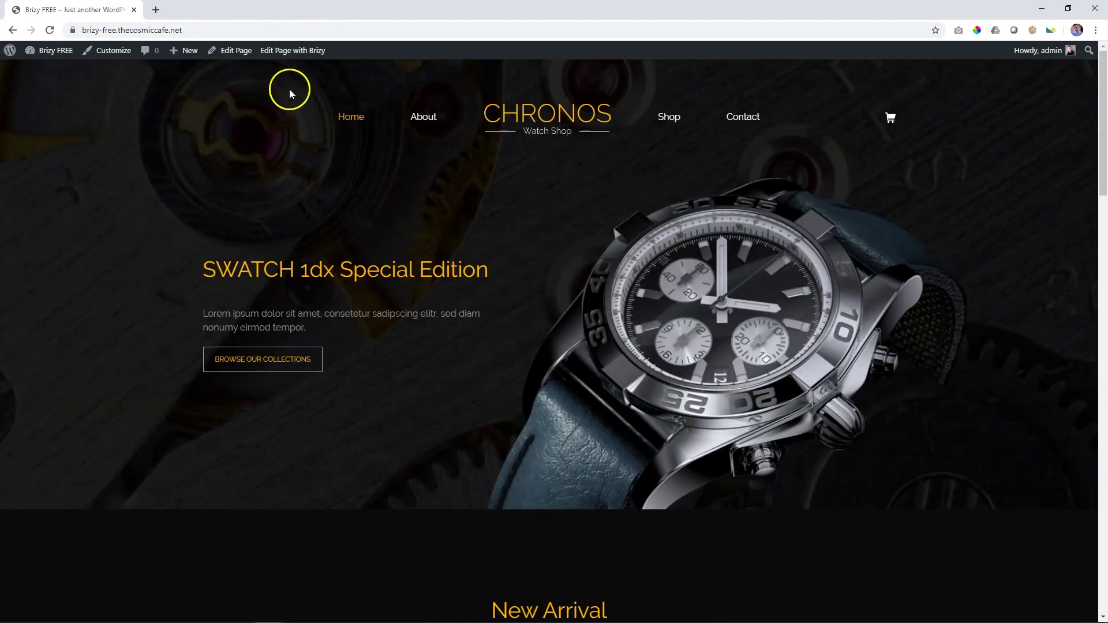
pyautogui.click(309, 52)
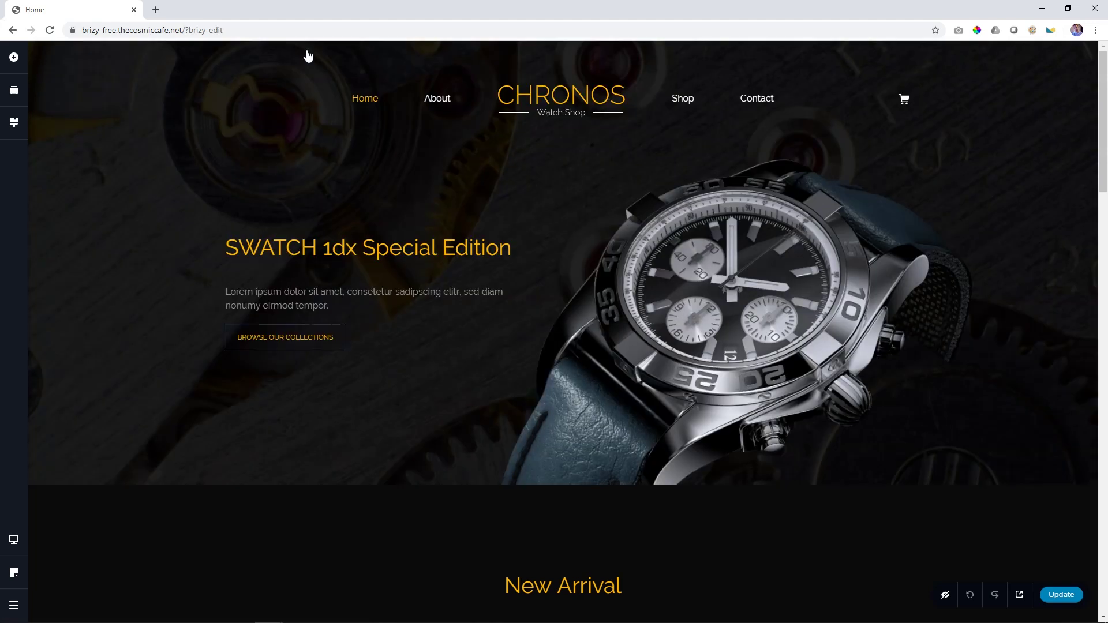
pyautogui.scroll(-20, 292, 321)
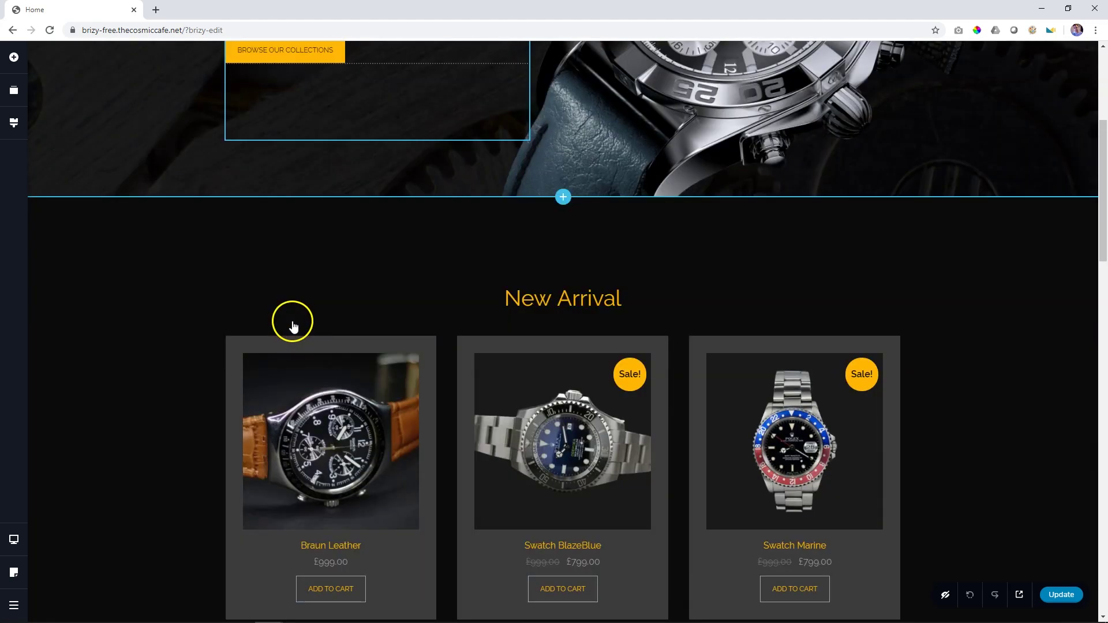
pyautogui.scroll(-7, 292, 324)
pyautogui.scroll(5, 290, 315)
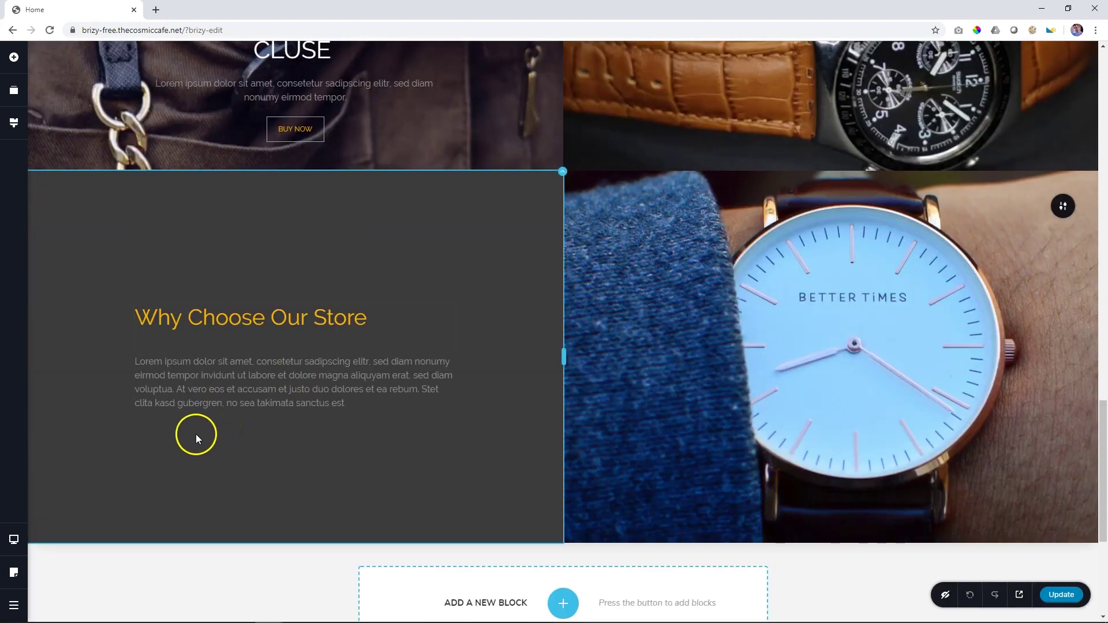
pyautogui.scroll(20, 196, 435)
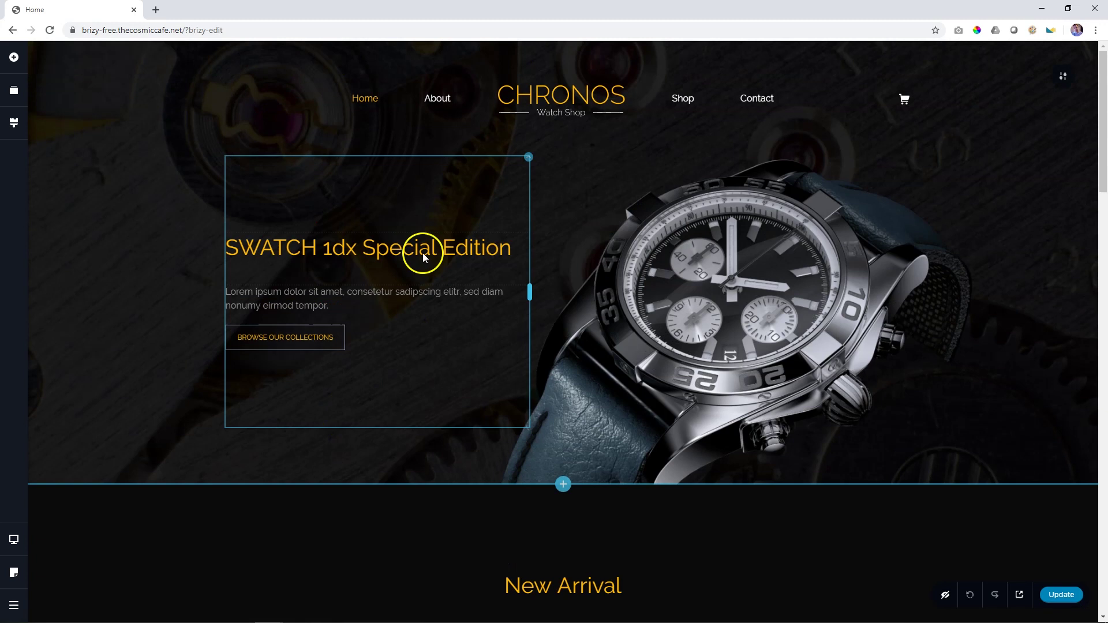
pyautogui.scroll(-20, 435, 312)
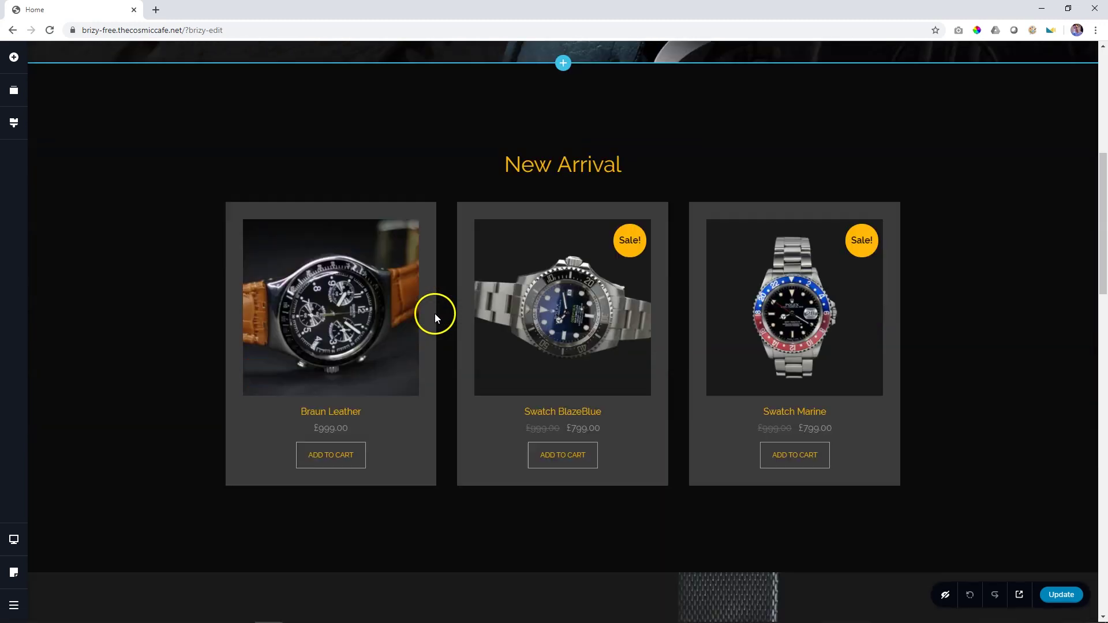
pyautogui.scroll(3, 434, 313)
pyautogui.scroll(1, 435, 313)
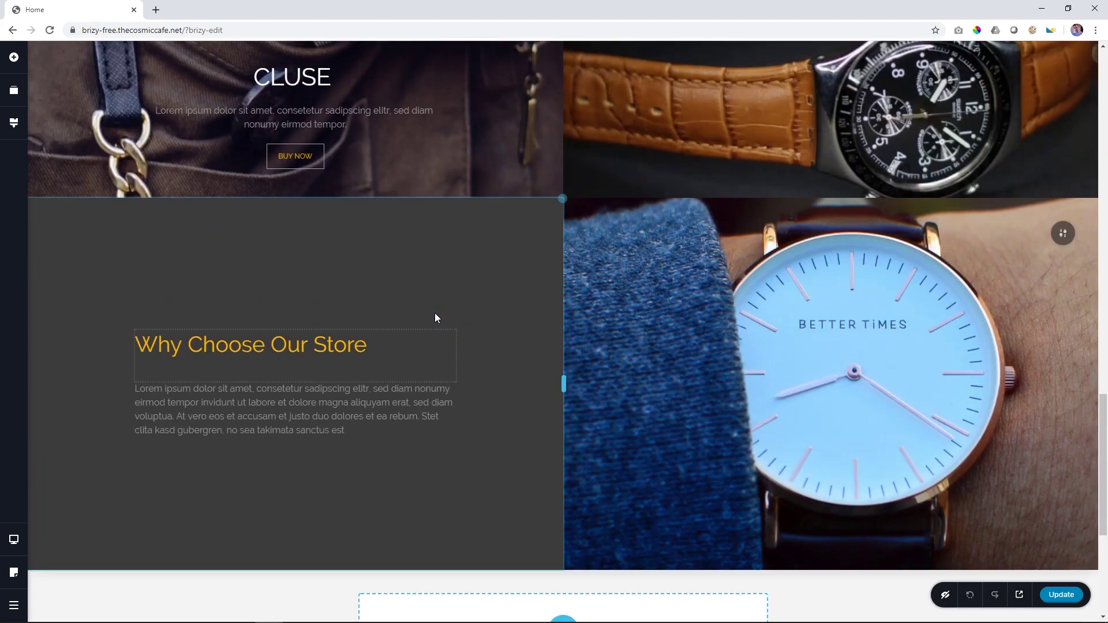
pyautogui.click(452, 278)
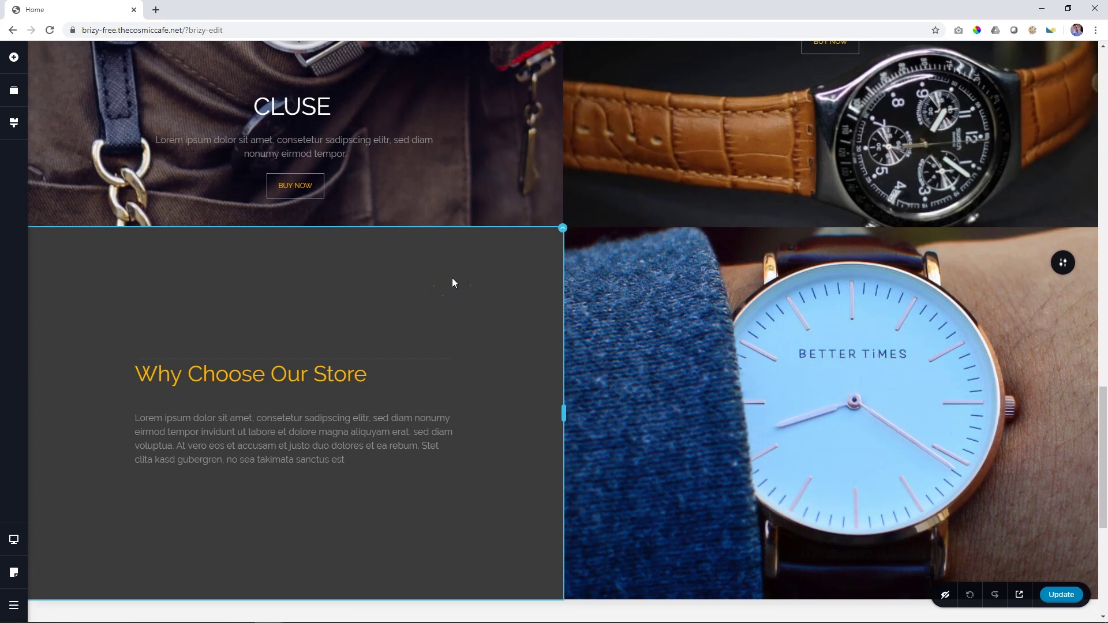
# Step: Copy the CLUSE BUY NOW button and paste it below the Why Choose Our Store paragraph
pyautogui.click(297, 187)
pyautogui.click(355, 153)
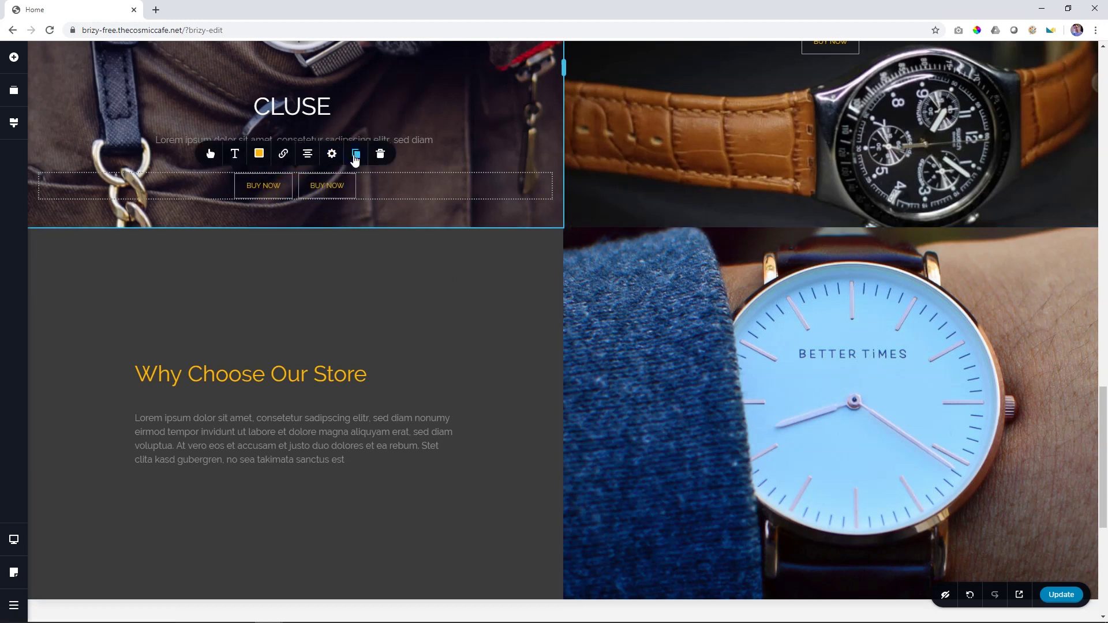
pyautogui.click(321, 191)
pyautogui.press('Delete')
pyautogui.click(310, 275)
pyautogui.click(271, 460)
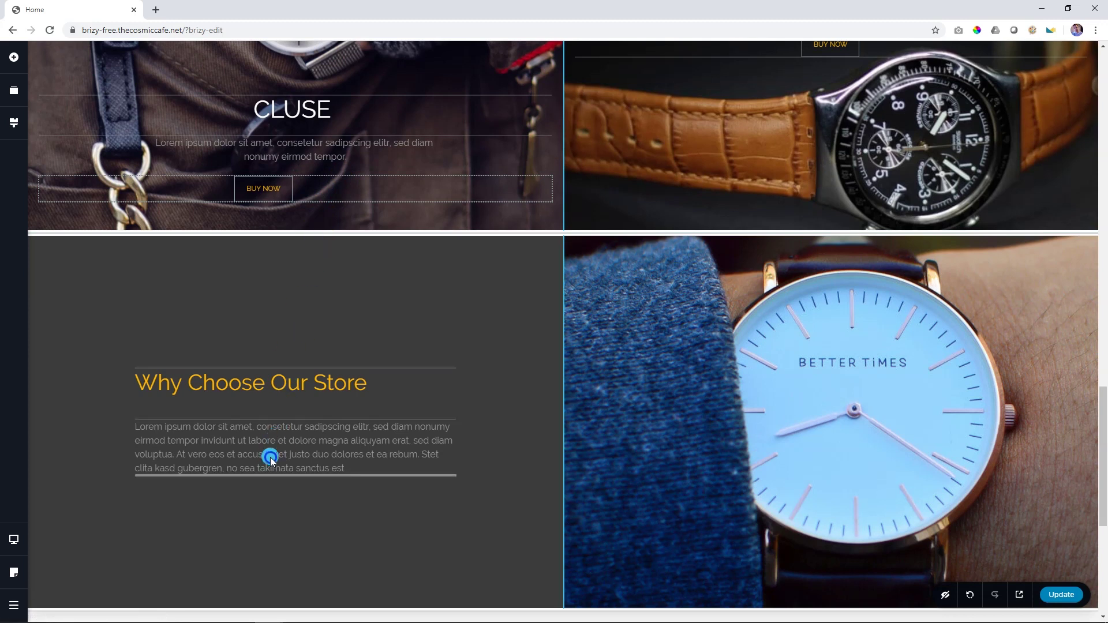
pyautogui.hotkey('ctrl', 'v')
# Step: Left-align the pasted button and add a spacer under the paragraph
pyautogui.click(305, 468)
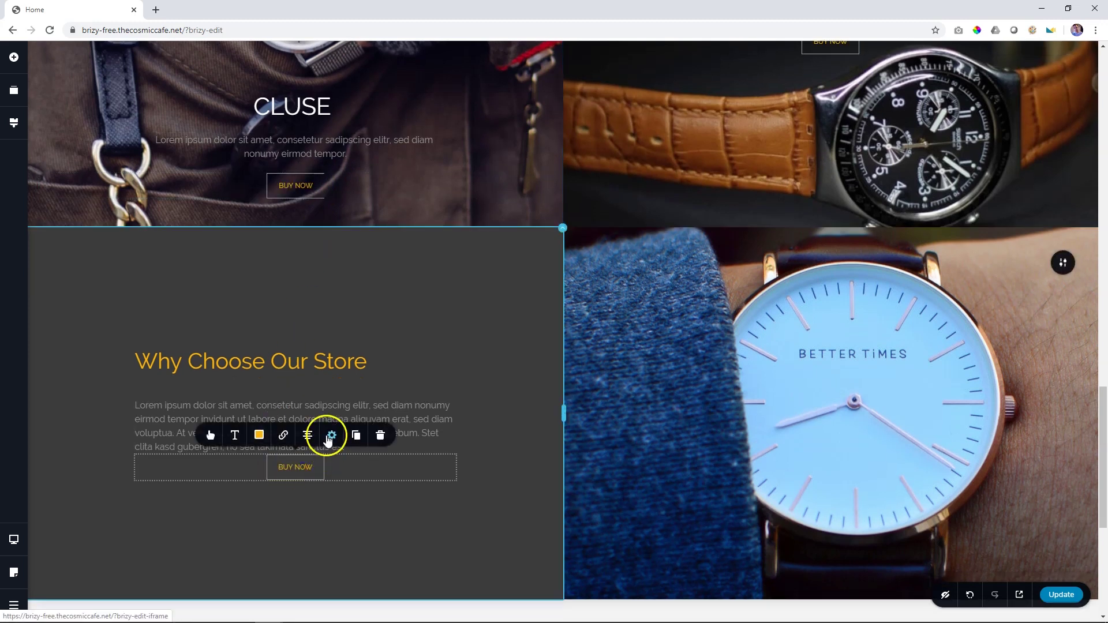
pyautogui.click(307, 437)
pyautogui.click(307, 436)
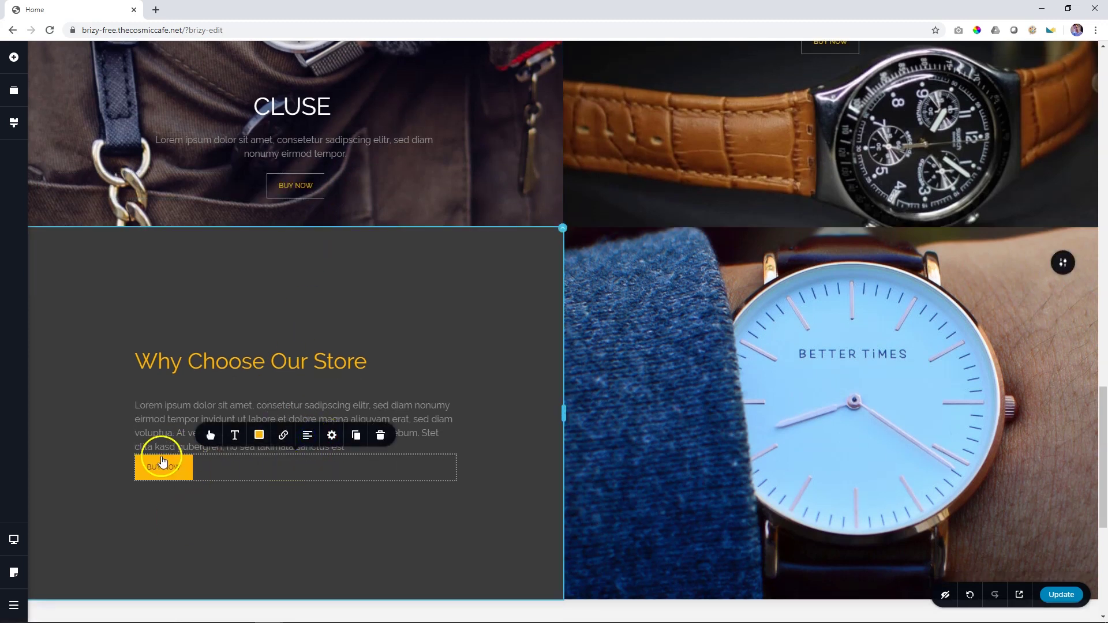
pyautogui.click(14, 57)
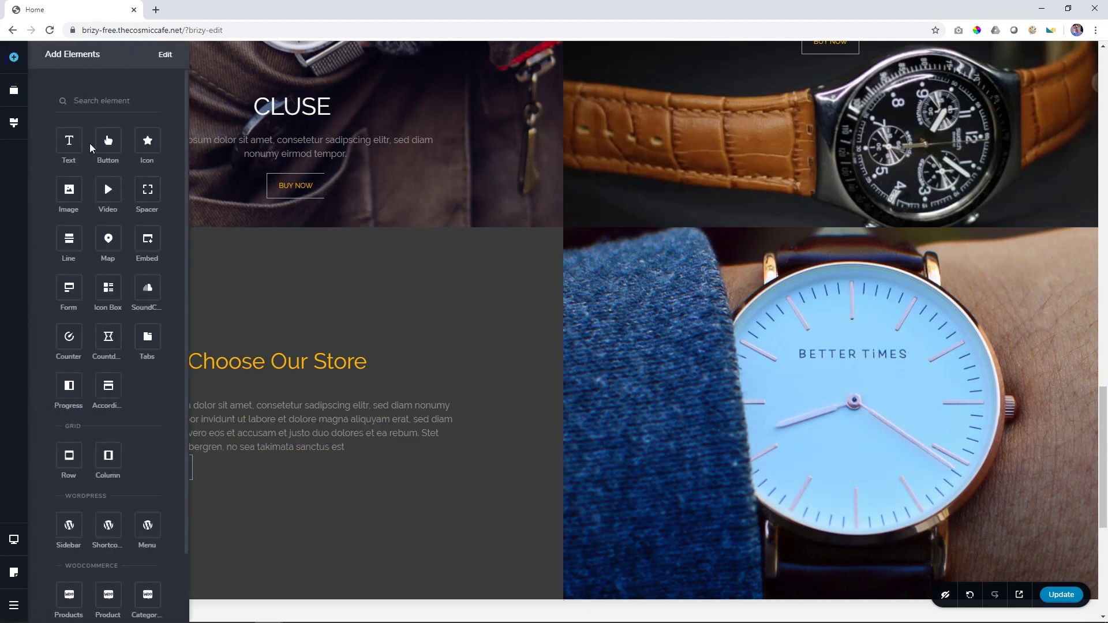
pyautogui.moveTo(145, 193); pyautogui.dragTo(260, 448)
# Step: Replace the button label BUY NOW with 'CHECK OUT OUR OUTLETS'
pyautogui.click(518, 379)
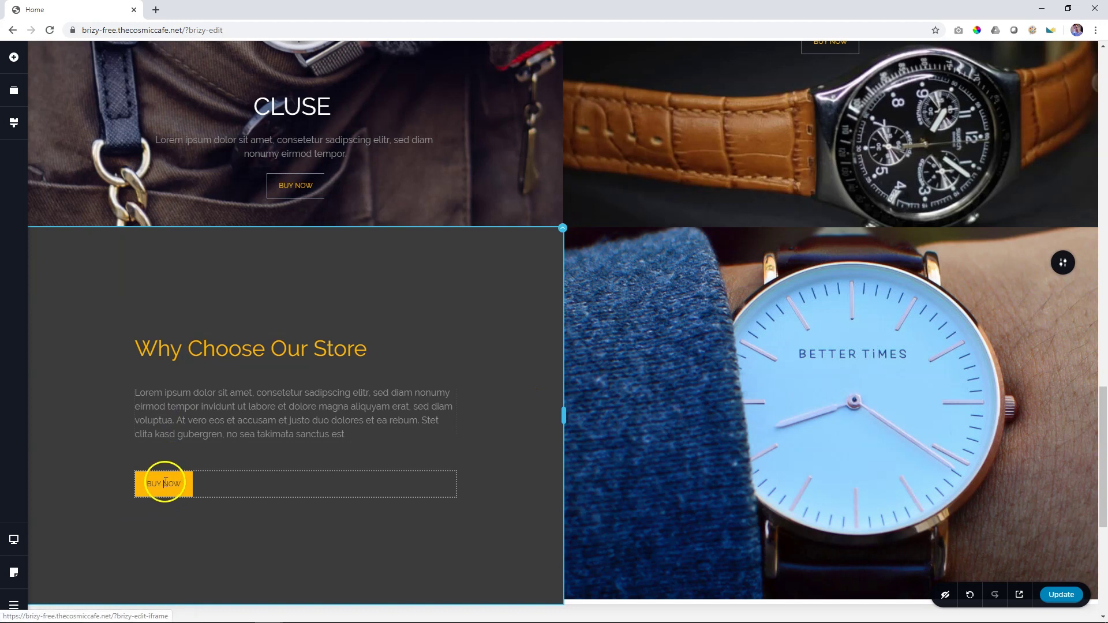
pyautogui.click(165, 483)
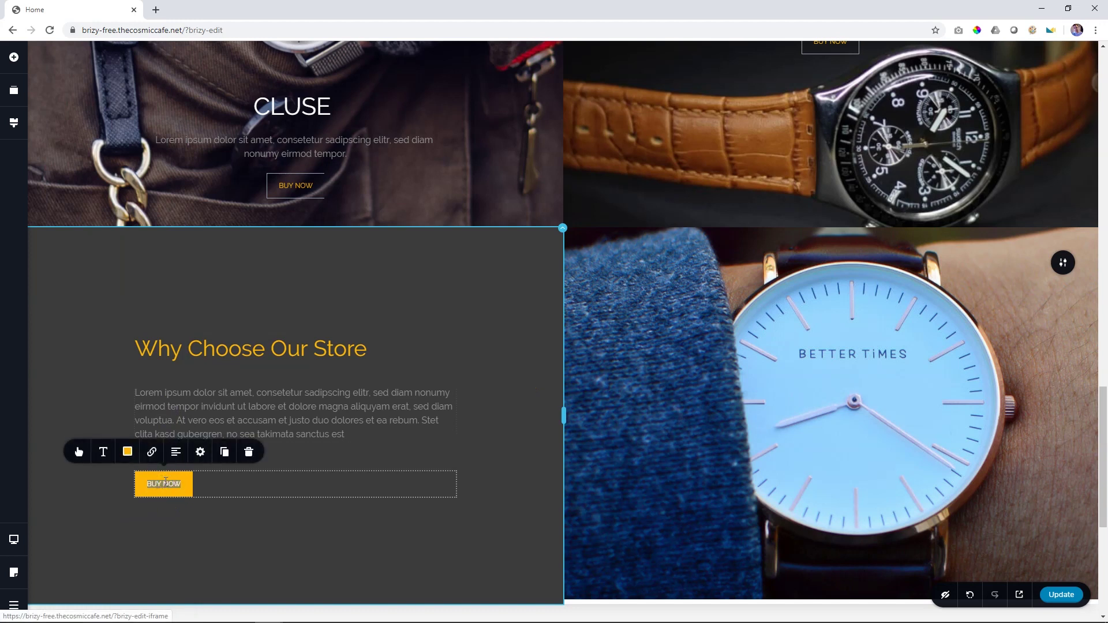
pyautogui.write('CHECK OUT OUR')
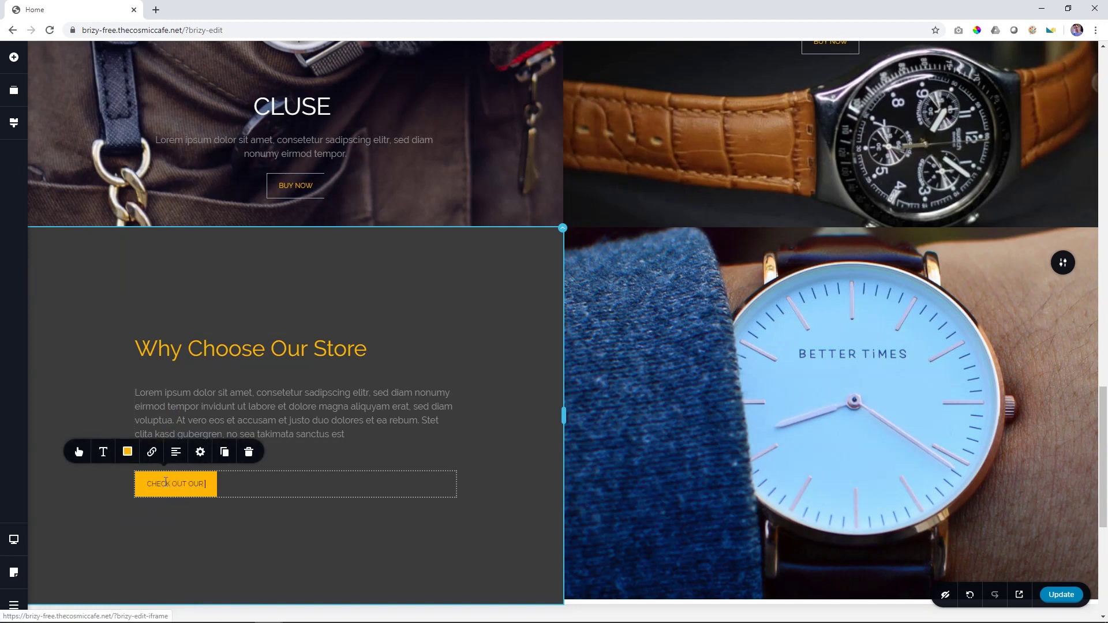
pyautogui.write(' OUTLETS')
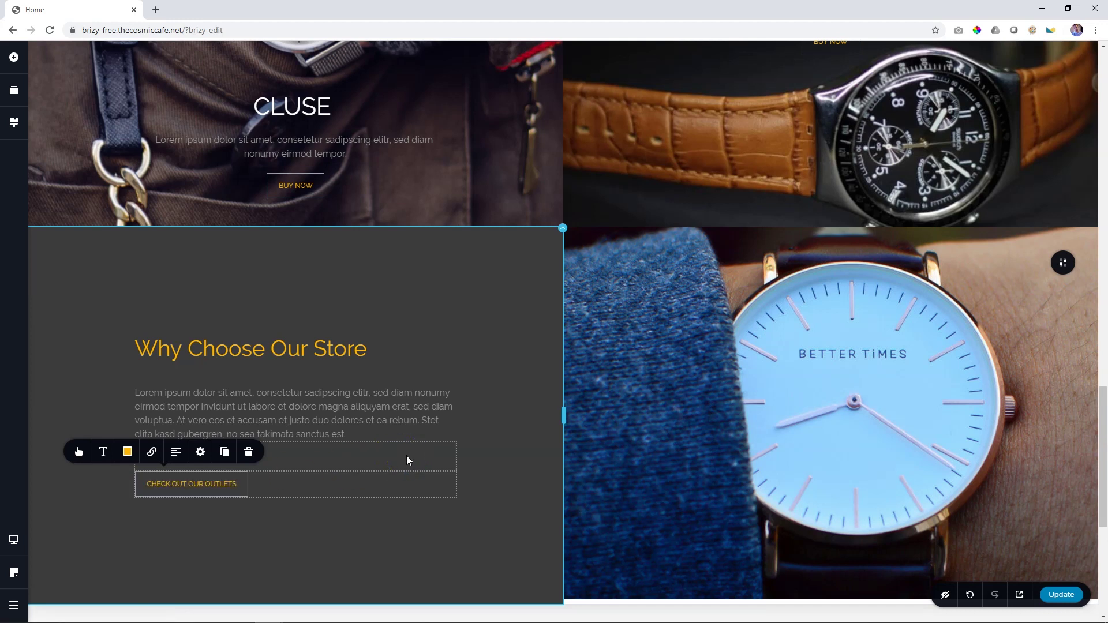
# Step: Set the CHECK OUT OUR OUTLETS button's link to /about
pyautogui.click(151, 454)
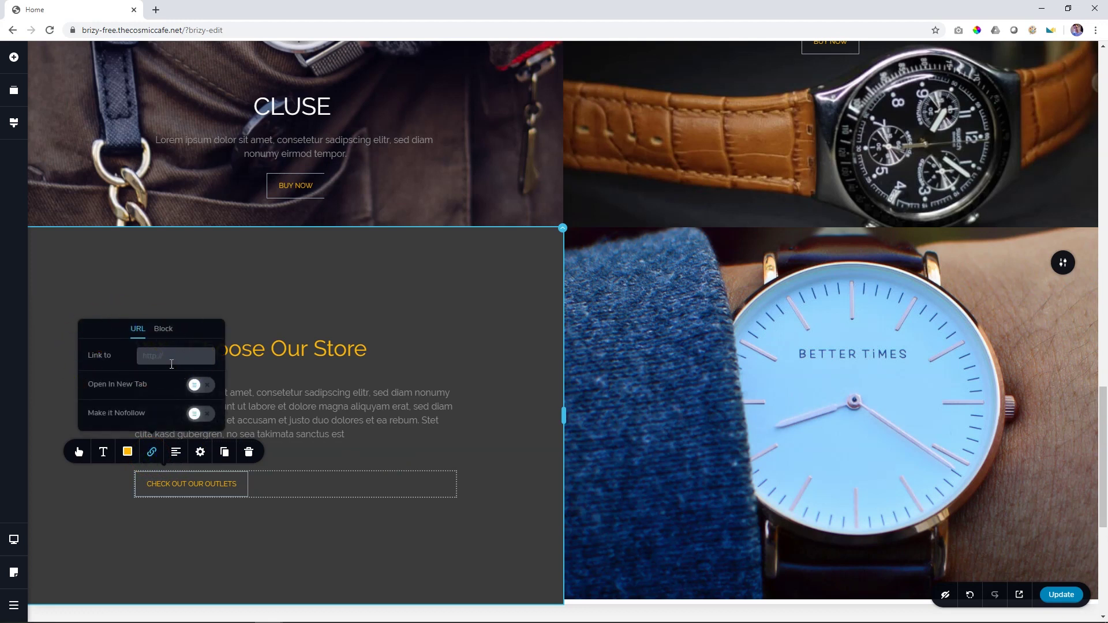
pyautogui.click(176, 357)
pyautogui.click(184, 358)
pyautogui.write('/AB')
pyautogui.press('BackSpace')
pyautogui.press('BackSpace')
pyautogui.write('about')
pyautogui.click(406, 525)
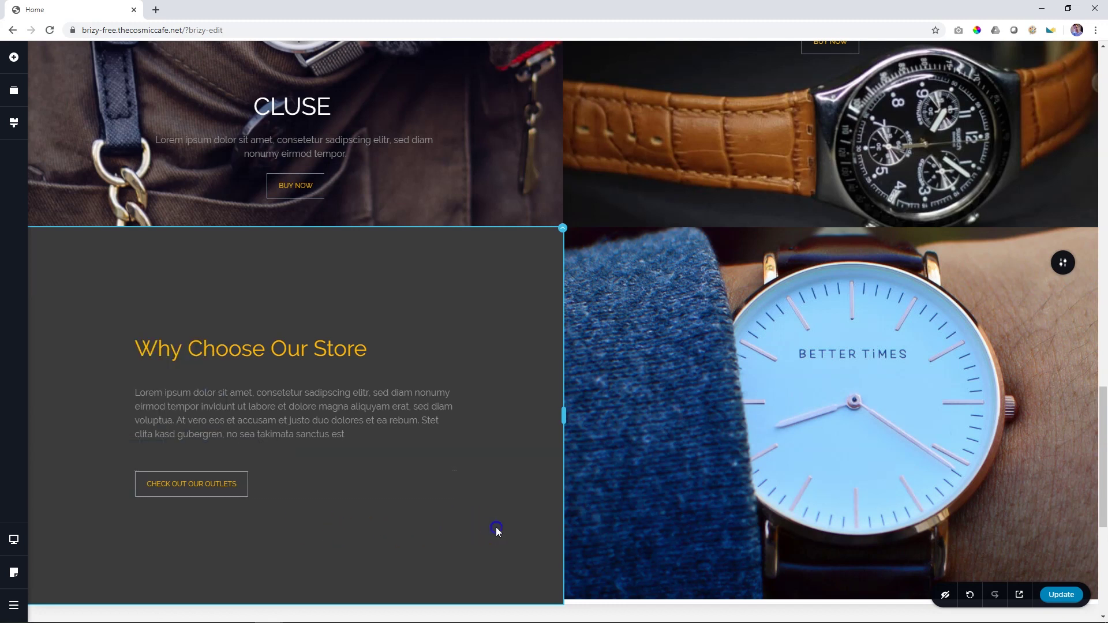
# Step: Update the Home page and open it in preview
pyautogui.click(720, 533)
pyautogui.click(1062, 593)
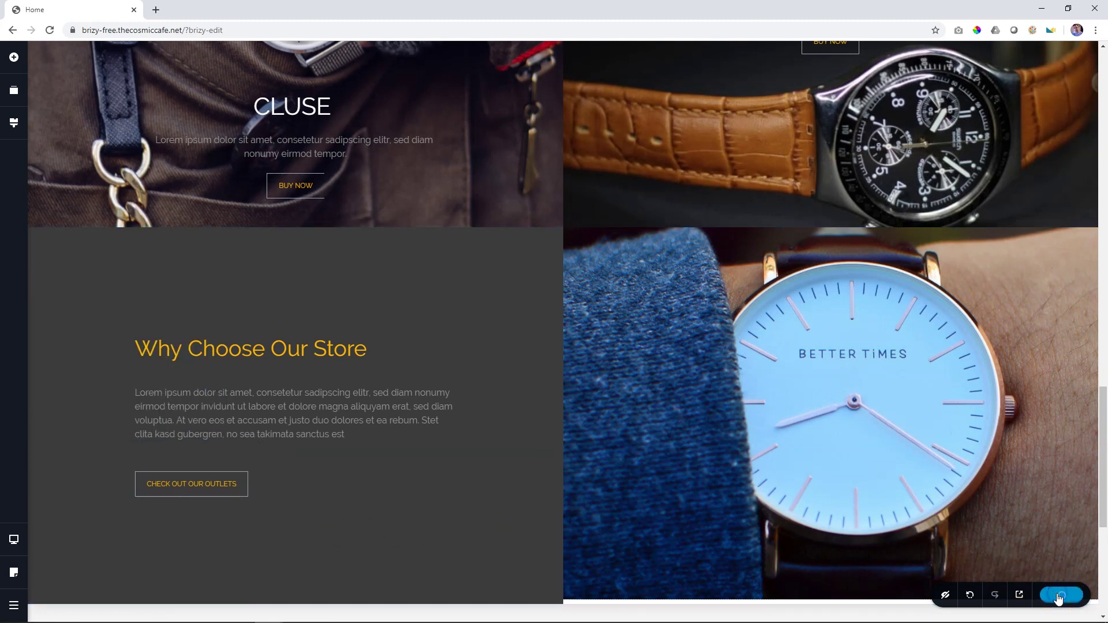
pyautogui.click(1020, 595)
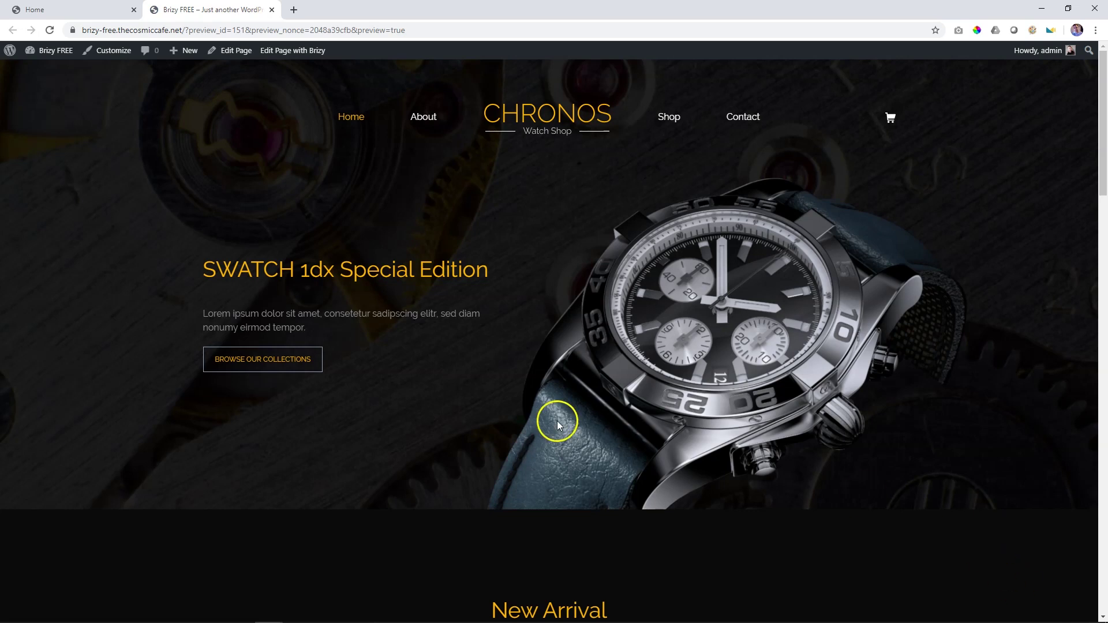
# Step: In the preview, click CHECK OUT OUR OUTLETS under Why Choose Our Store to reach /about/
pyautogui.scroll(-15, 556, 420)
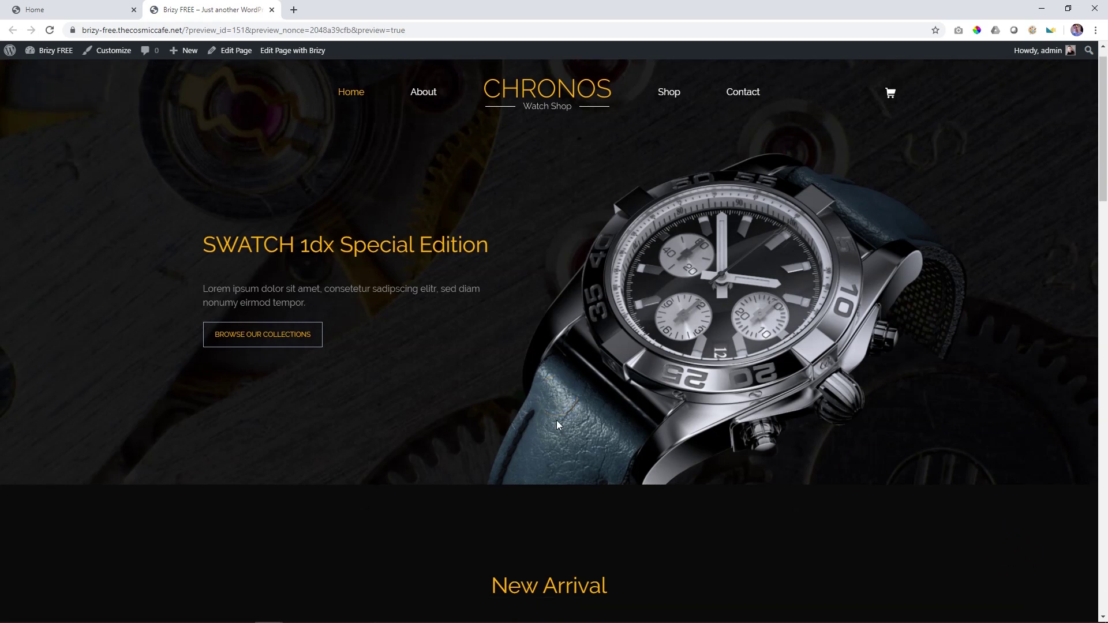
pyautogui.scroll(-8, 557, 426)
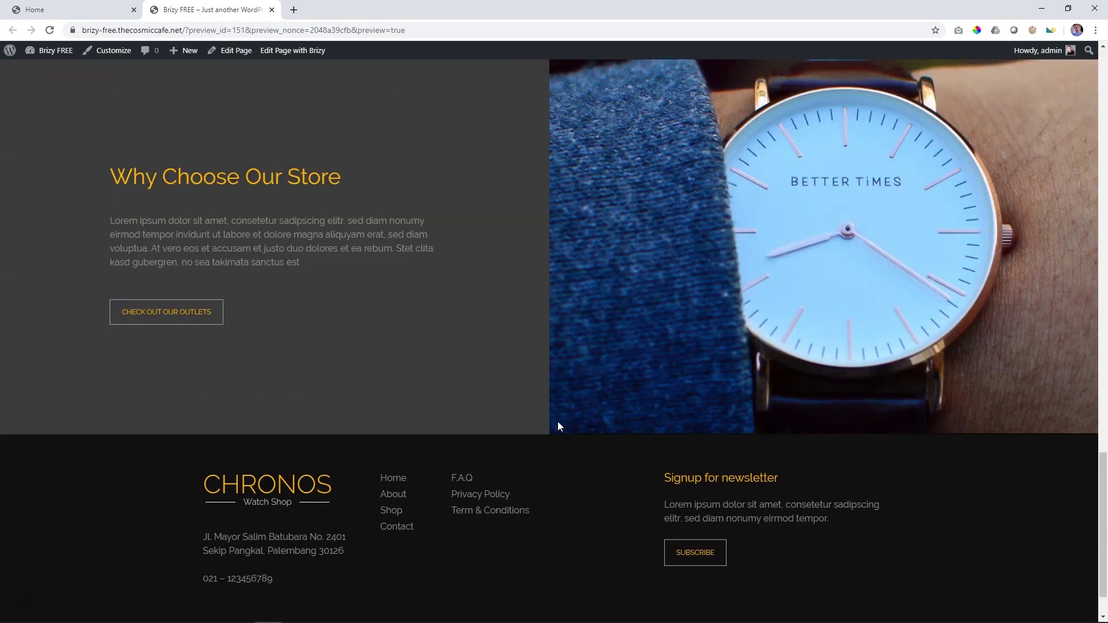
pyautogui.click(170, 313)
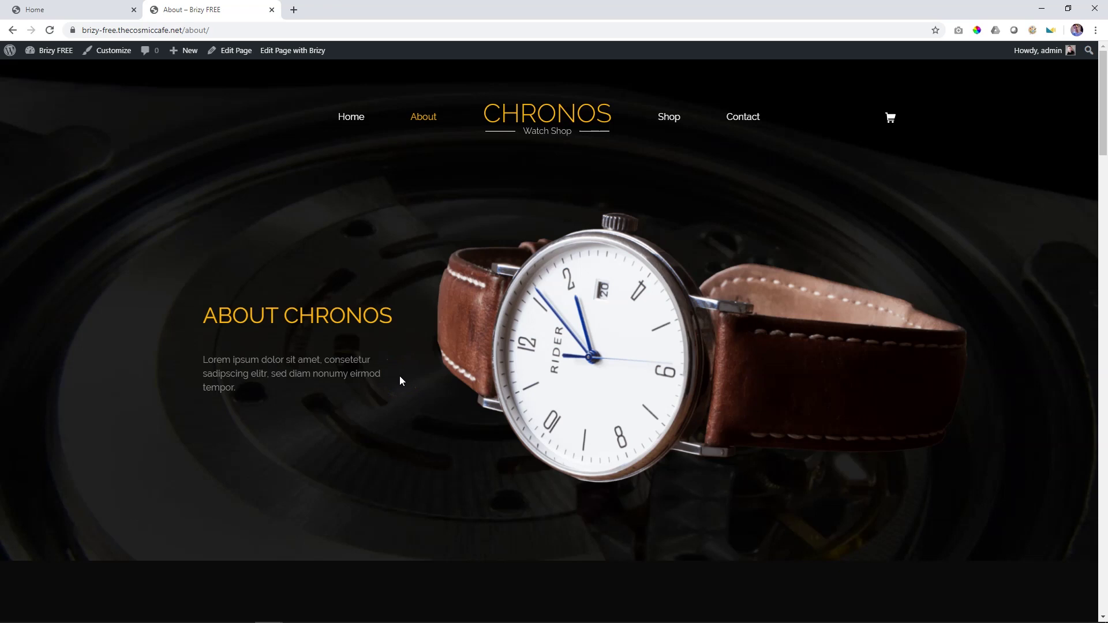
# Step: Scroll the About page down to Our Outlet, then open it with Edit Page with Brizy
pyautogui.scroll(-12, 400, 377)
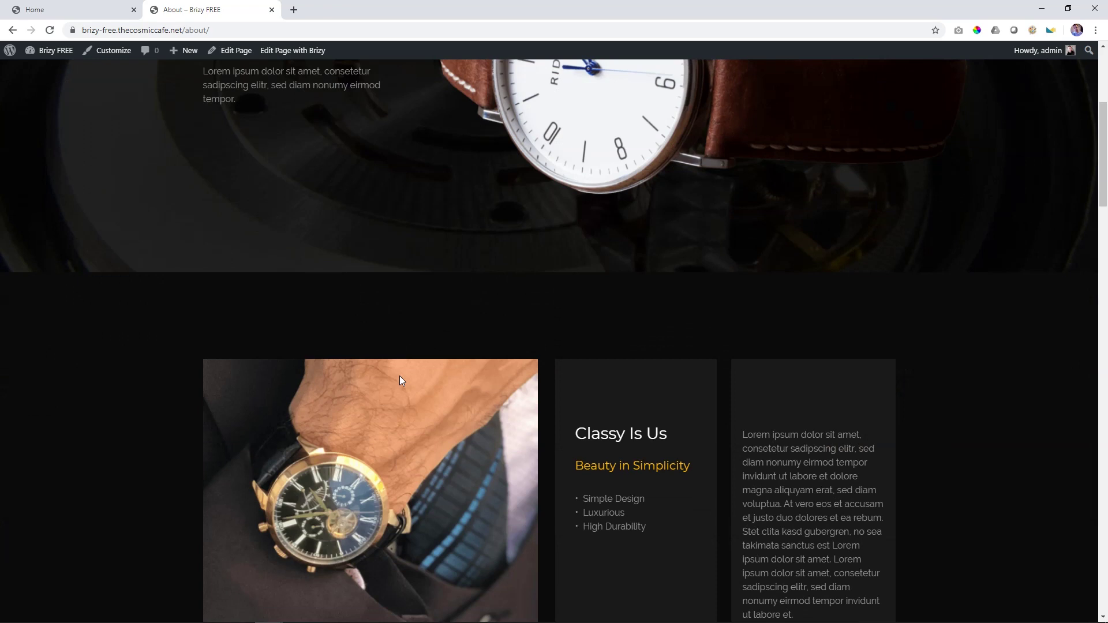
pyautogui.scroll(-13, 399, 375)
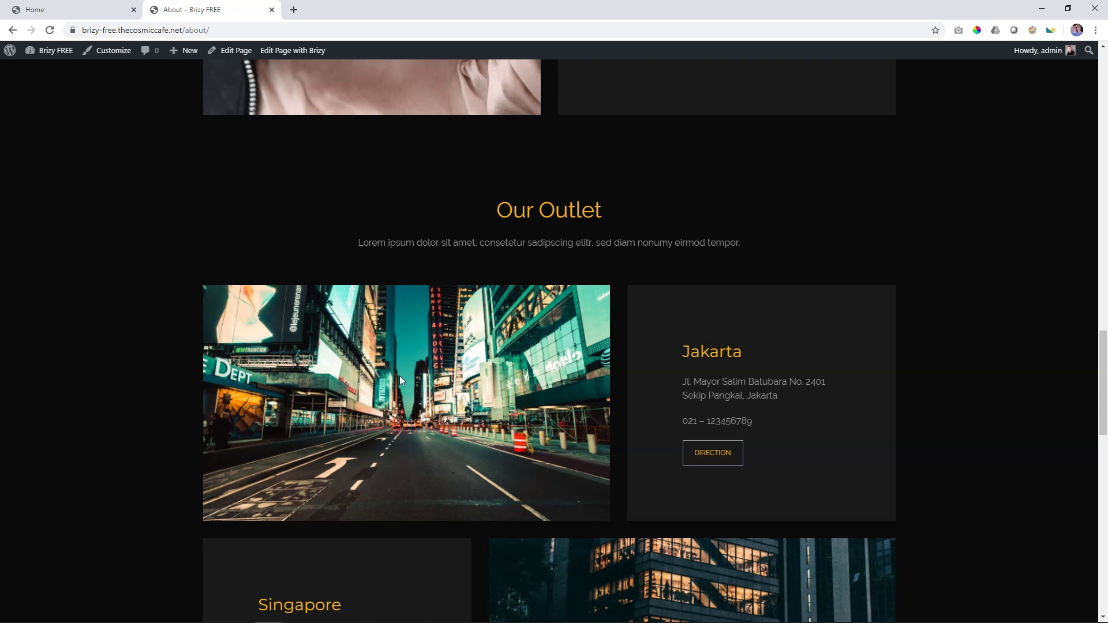
pyautogui.scroll(6, 402, 381)
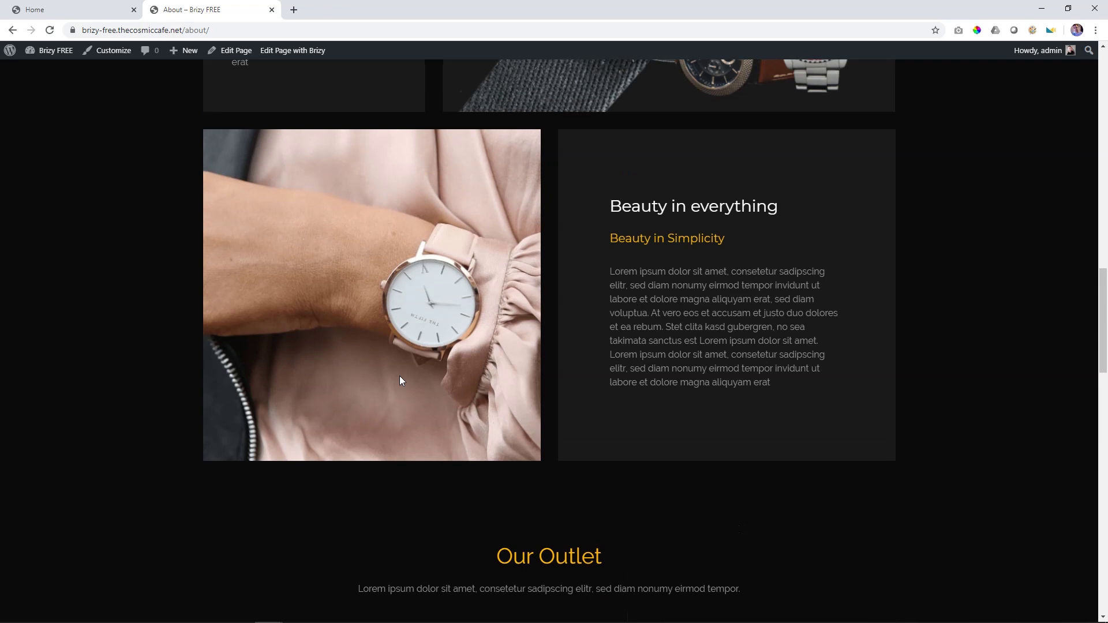
pyautogui.scroll(15, 399, 376)
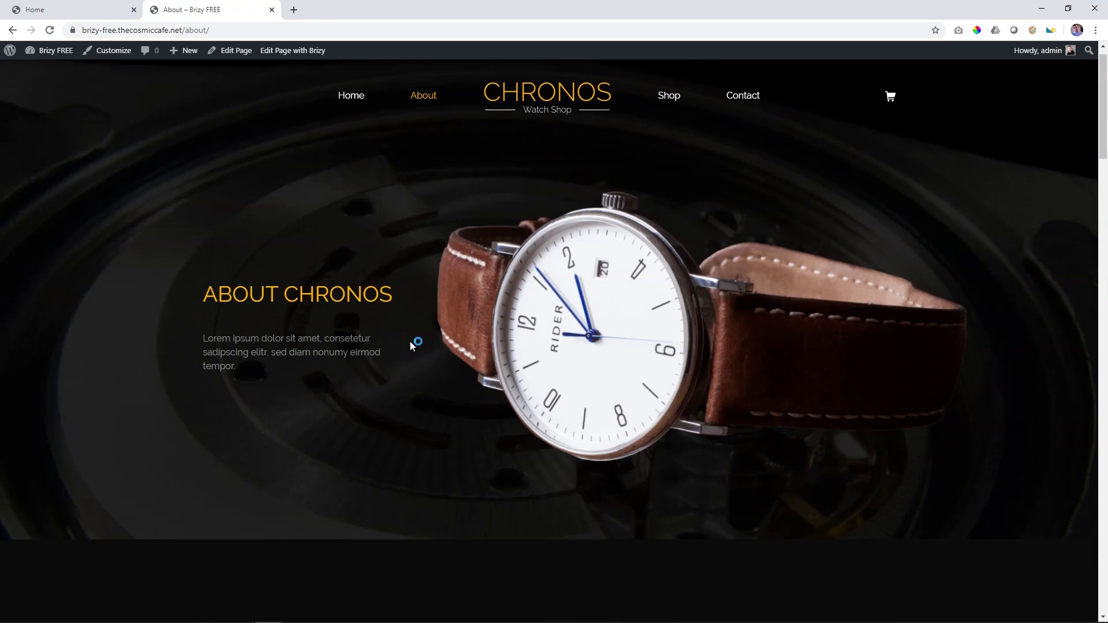
pyautogui.scroll(-8, 410, 343)
pyautogui.scroll(-8, 411, 341)
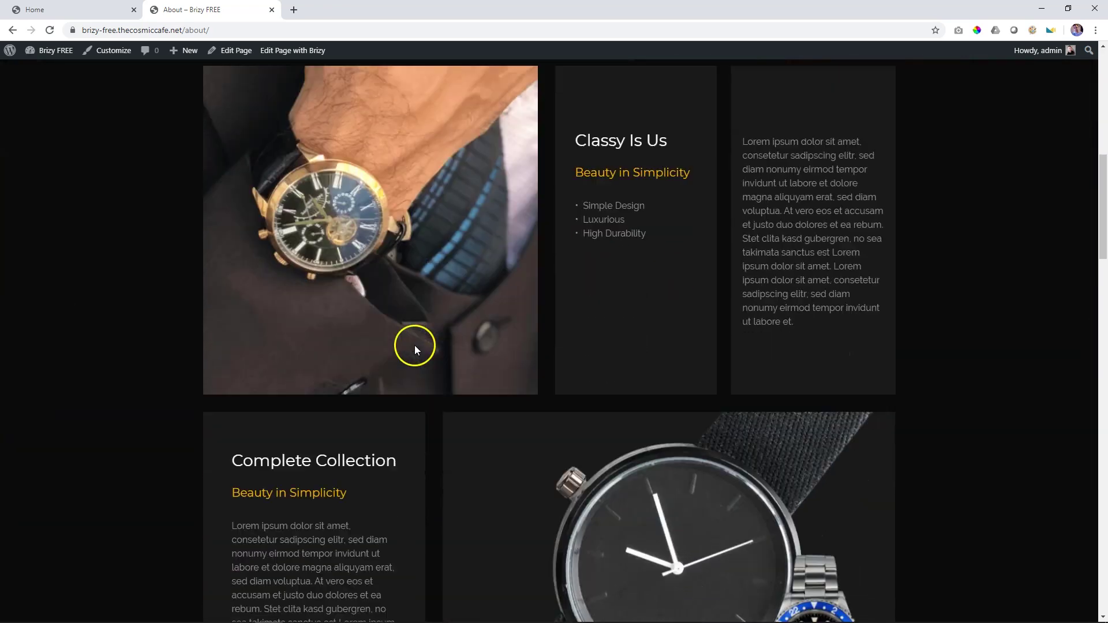
pyautogui.scroll(-5, 416, 348)
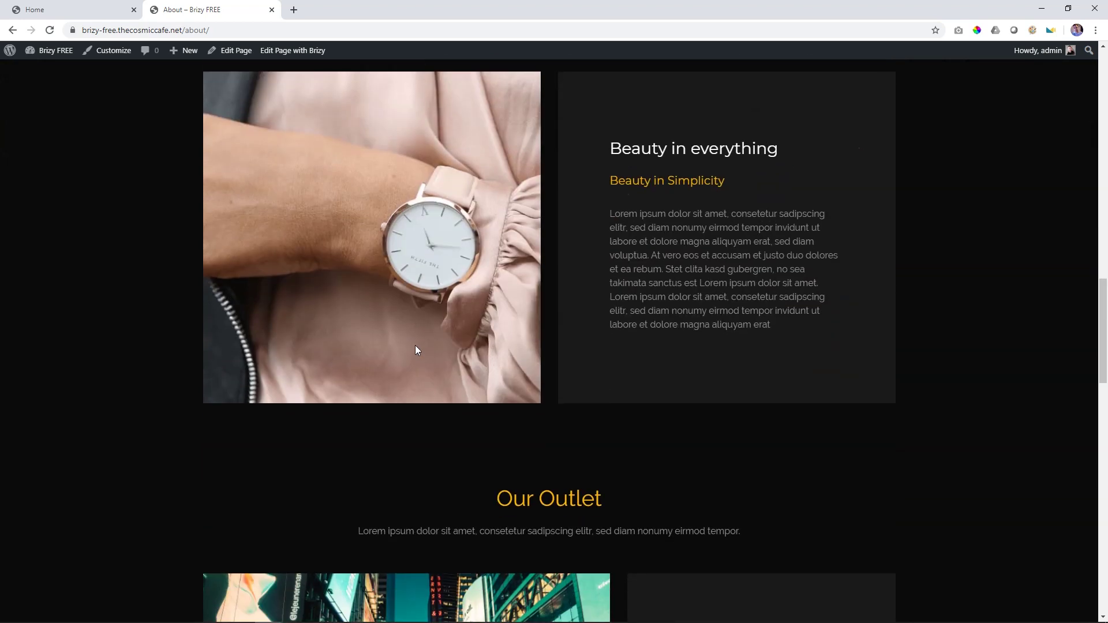
pyautogui.scroll(-5, 416, 350)
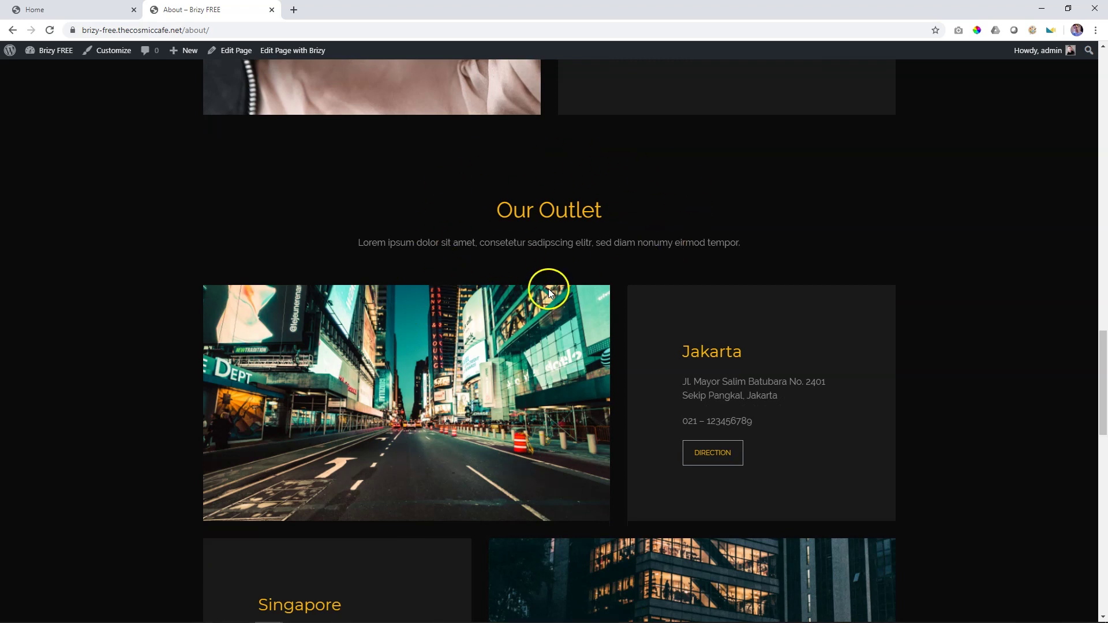
pyautogui.click(288, 52)
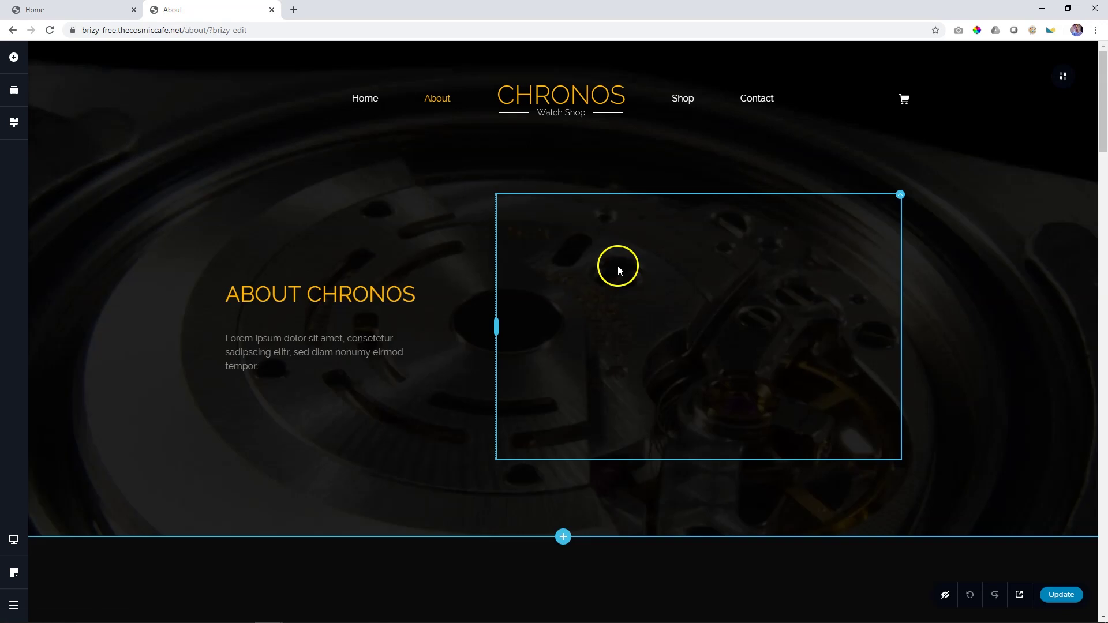
# Step: Set the Our Outlet section's Advanced Block Name to 'outlet' and update the About page
pyautogui.scroll(-15, 619, 269)
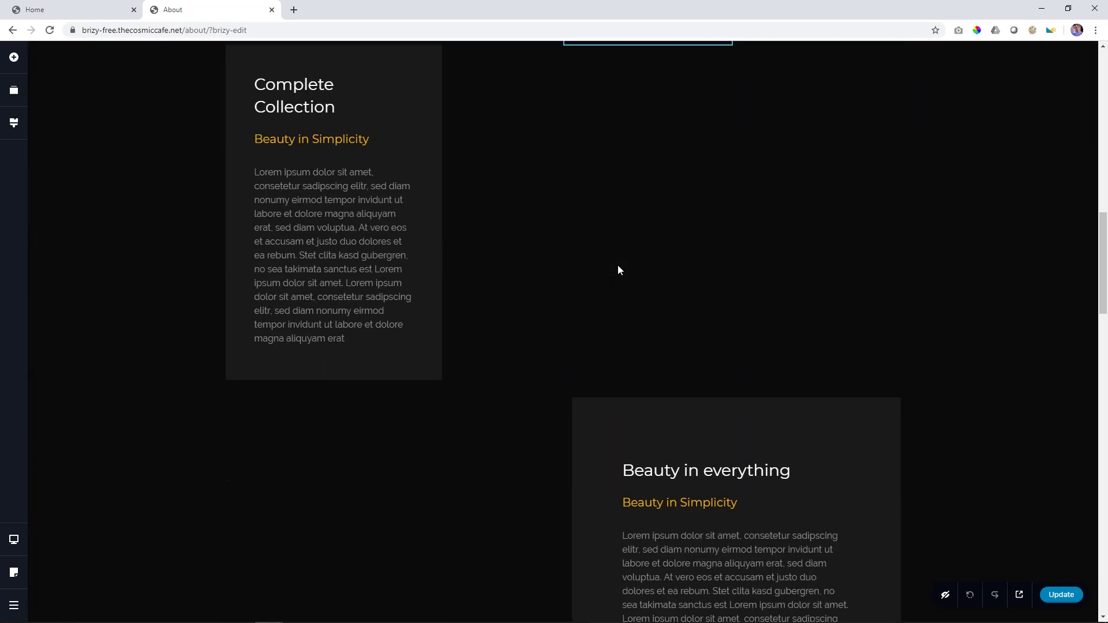
pyautogui.scroll(-10, 617, 270)
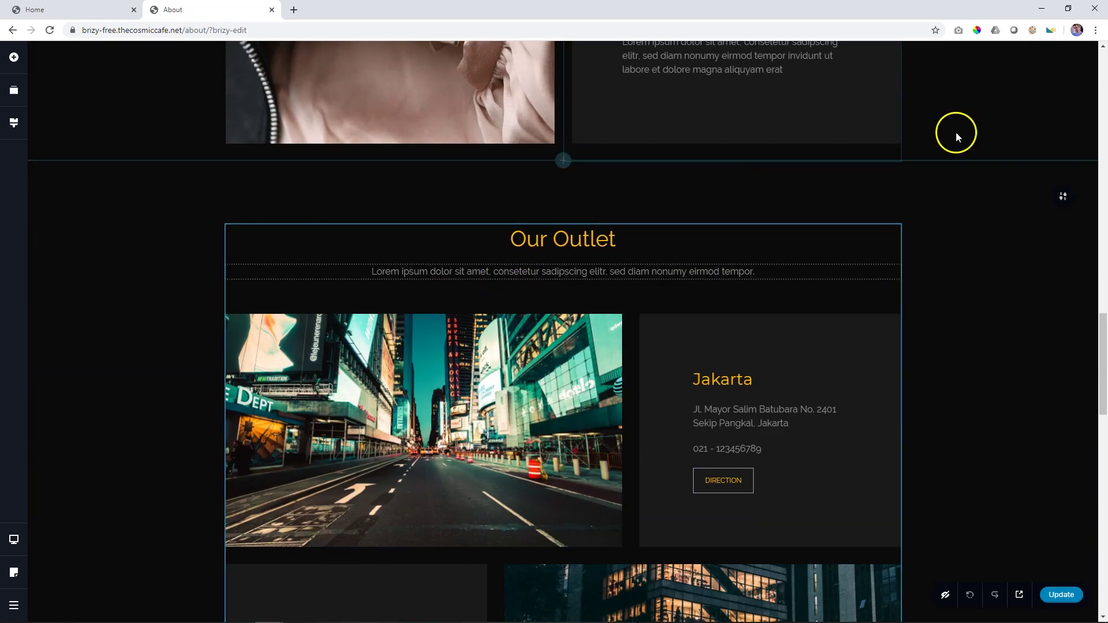
pyautogui.click(1064, 197)
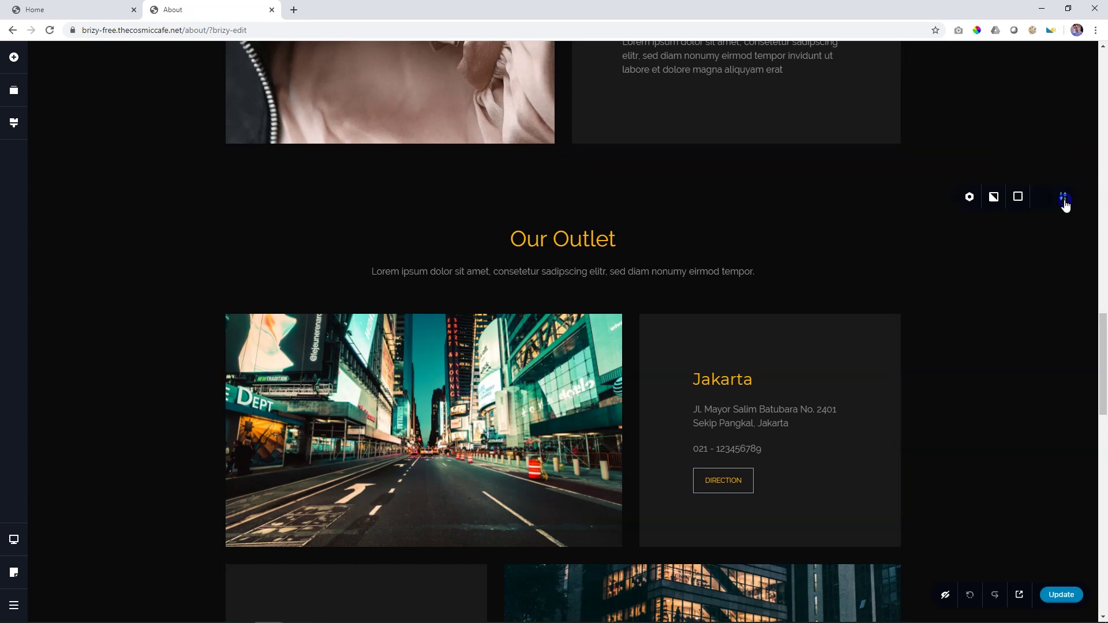
pyautogui.click(1011, 197)
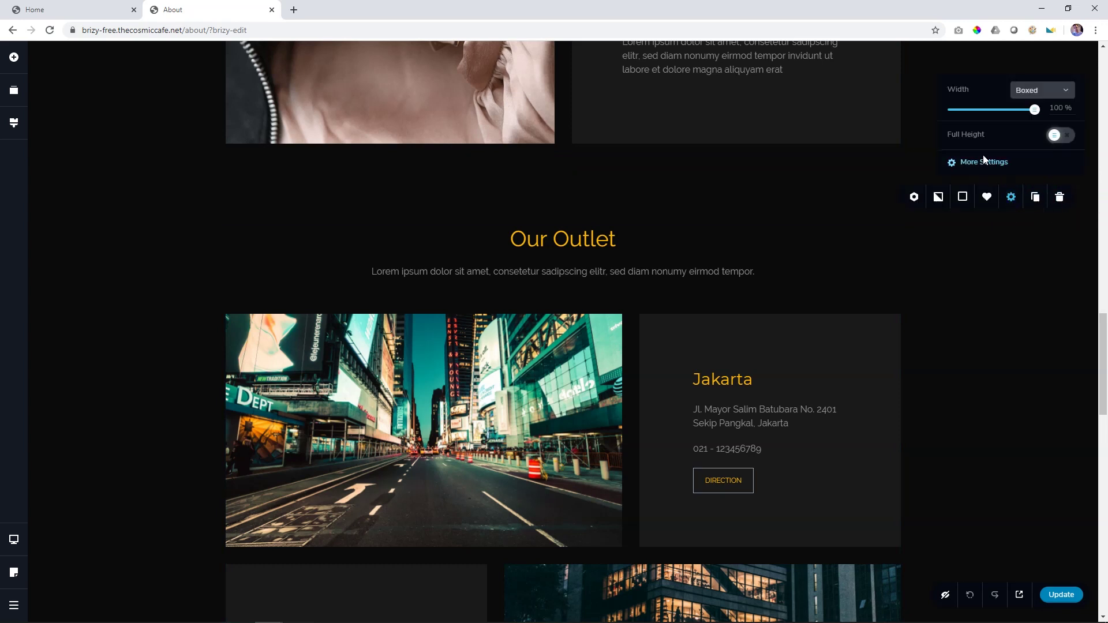
pyautogui.click(985, 162)
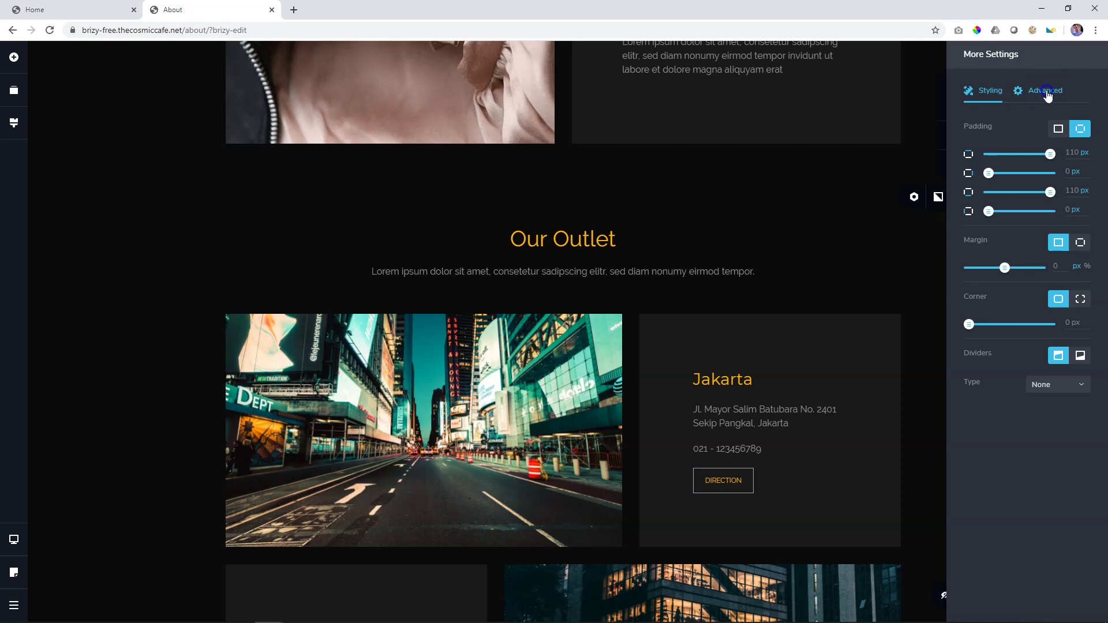
pyautogui.click(1047, 93)
pyautogui.click(993, 207)
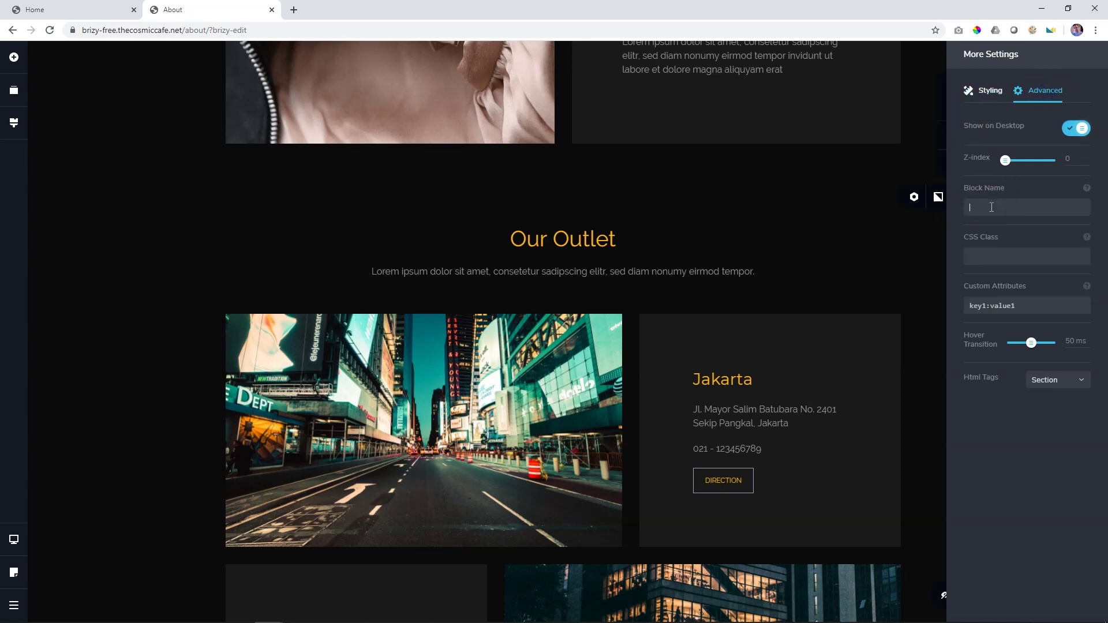
pyautogui.write('outlets')
pyautogui.click(897, 267)
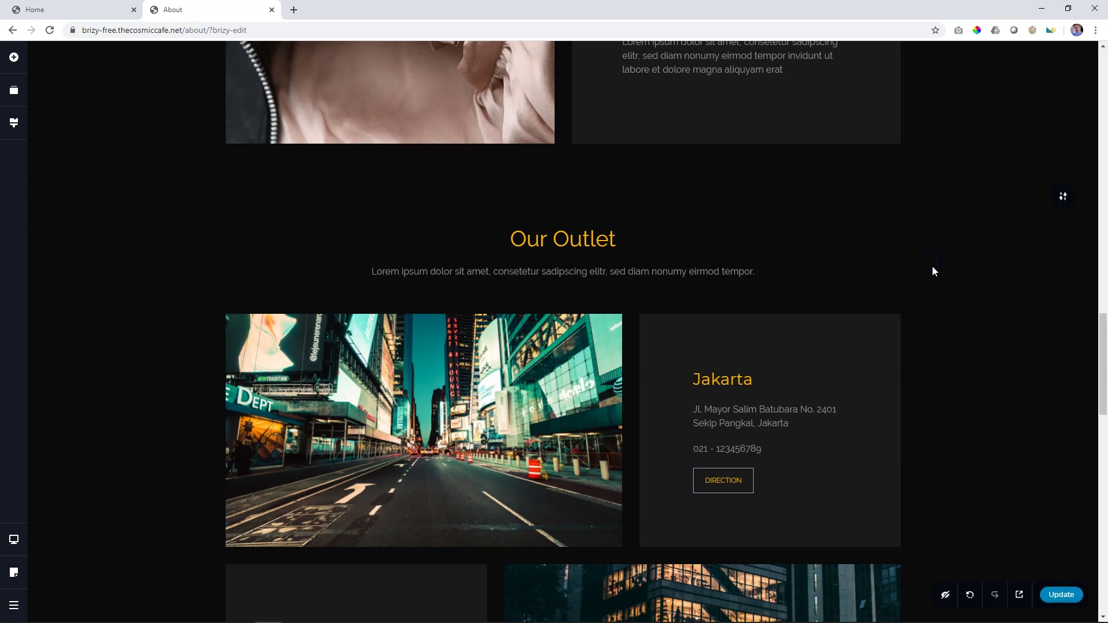
pyautogui.click(1062, 599)
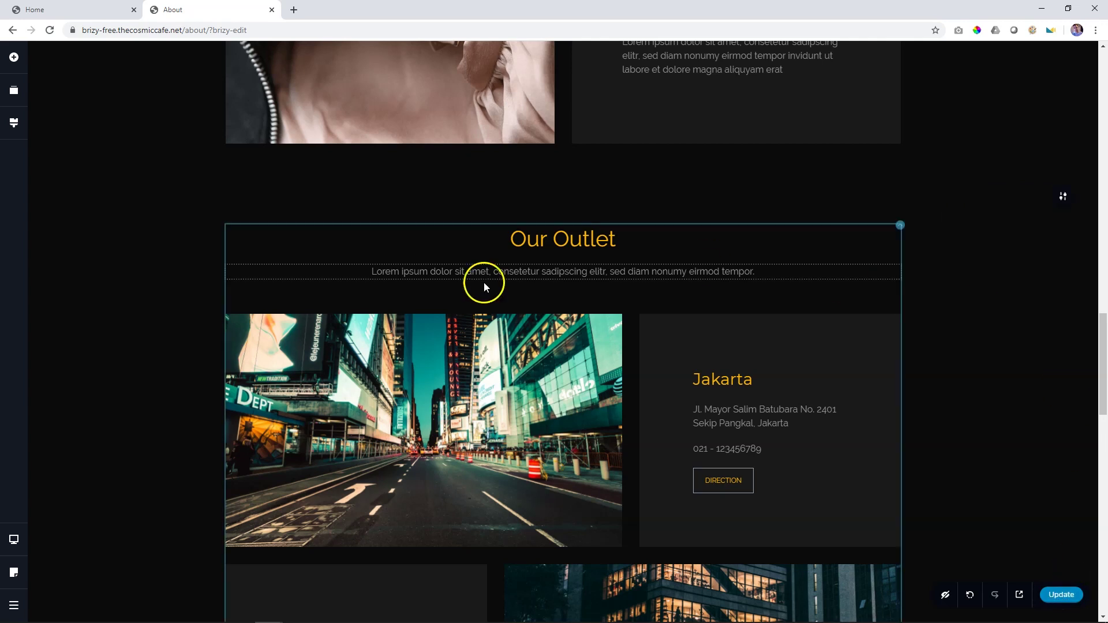
# Step: Change the CHECK OUT OUR OUTLETS button link to /about#outlets and update the Home page
pyautogui.click(272, 10)
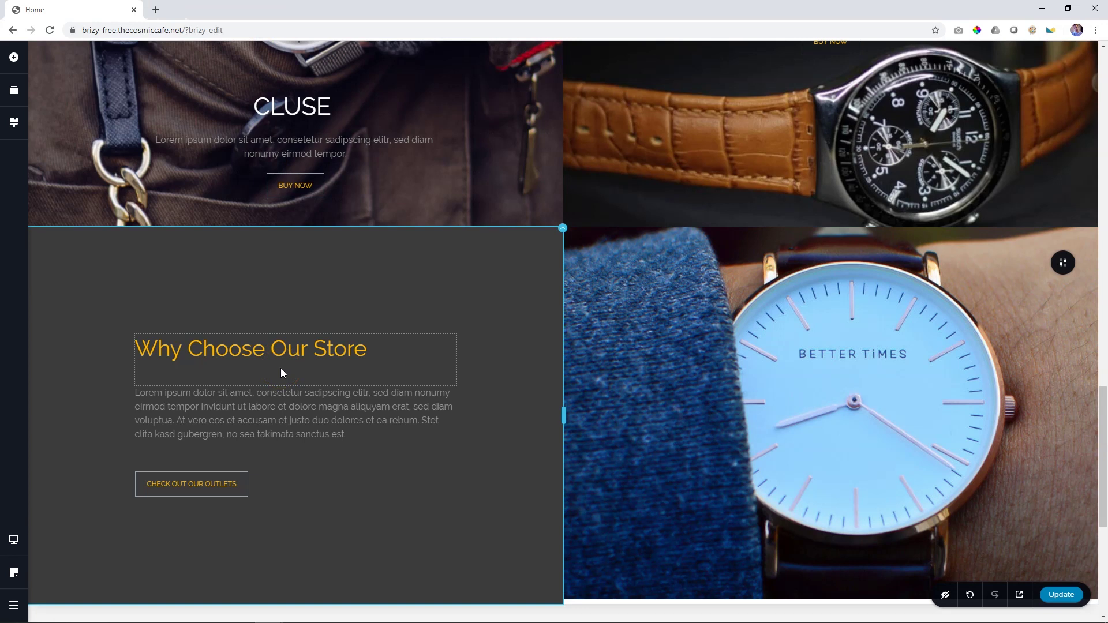
pyautogui.click(204, 483)
pyautogui.click(180, 452)
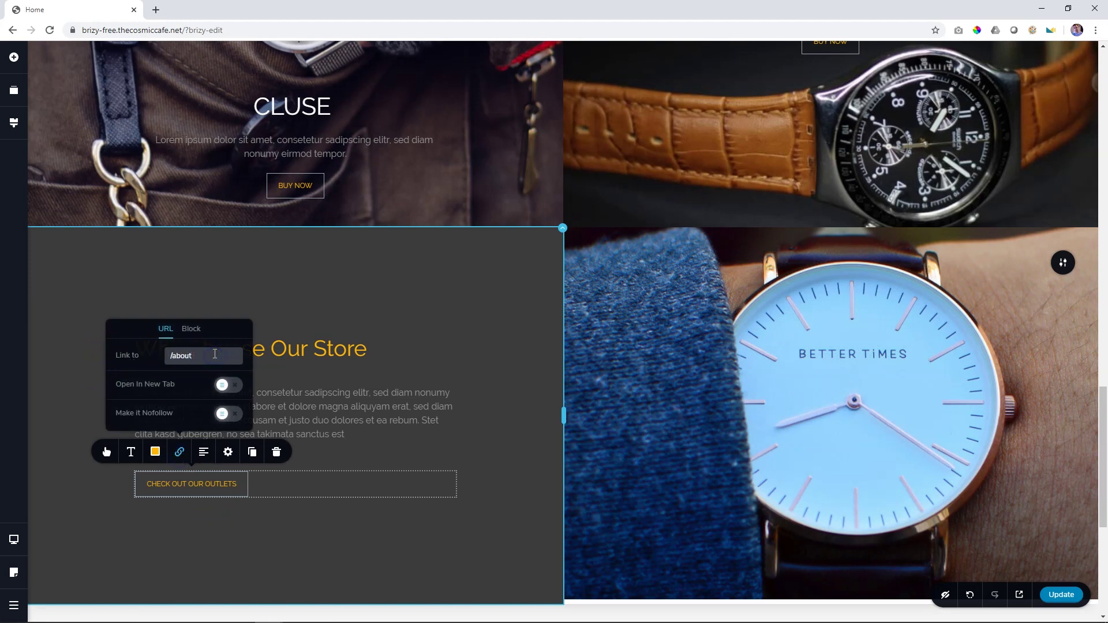
pyautogui.write('#outlets')
pyautogui.click(217, 370)
pyautogui.click(509, 410)
pyautogui.click(1057, 600)
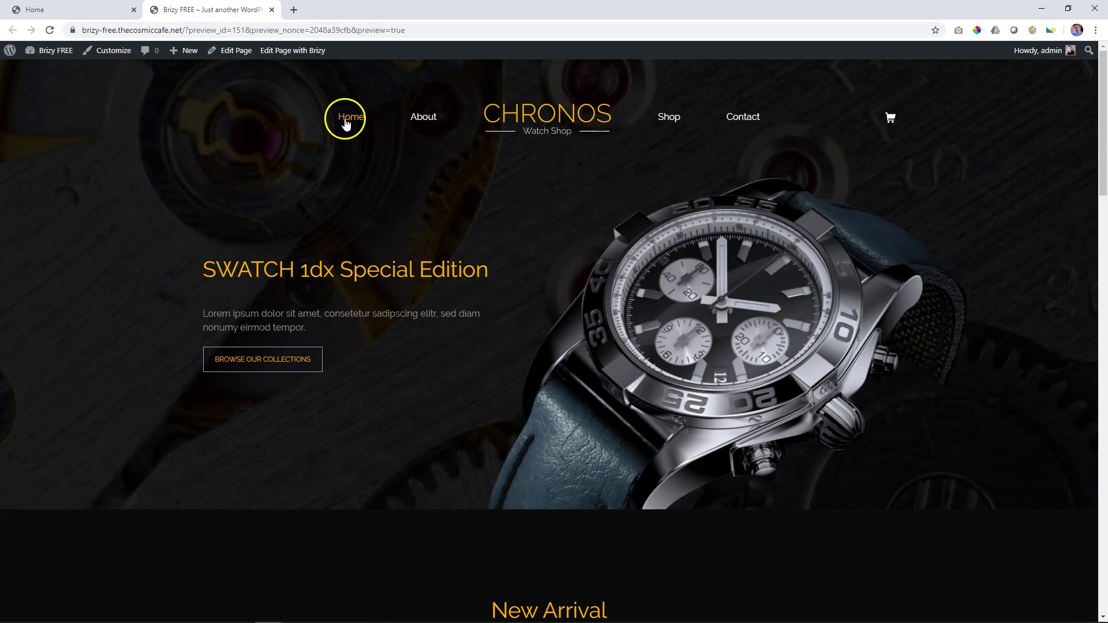
# Step: Follow the Our Outlet link to /about/#outlets and scroll to the Singapore outlet card
pyautogui.scroll(-20, 369, 255)
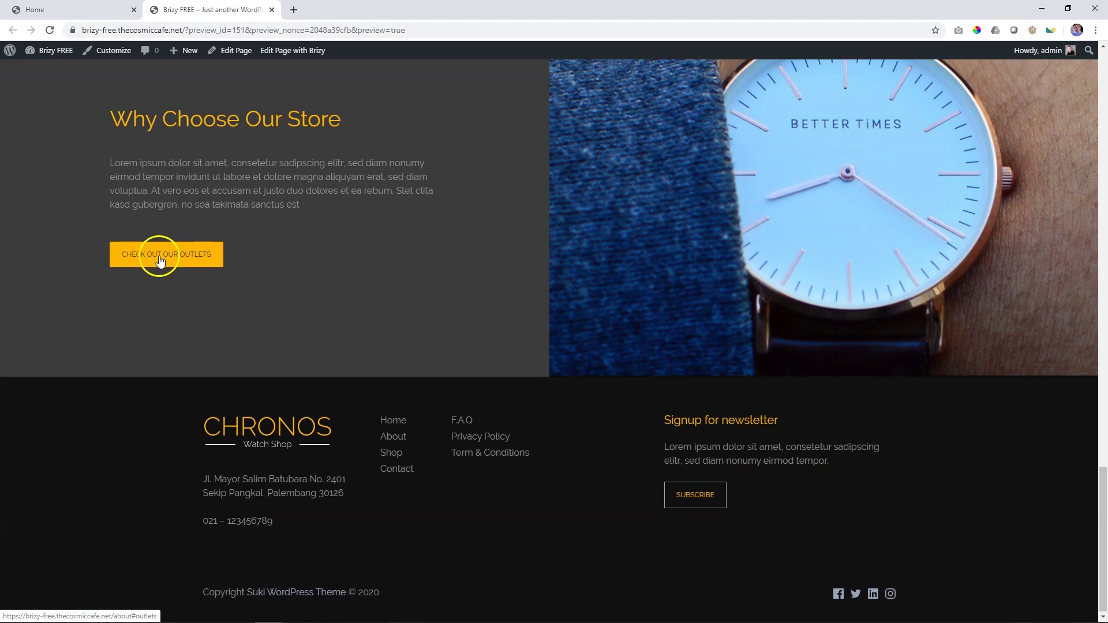
pyautogui.click(160, 261)
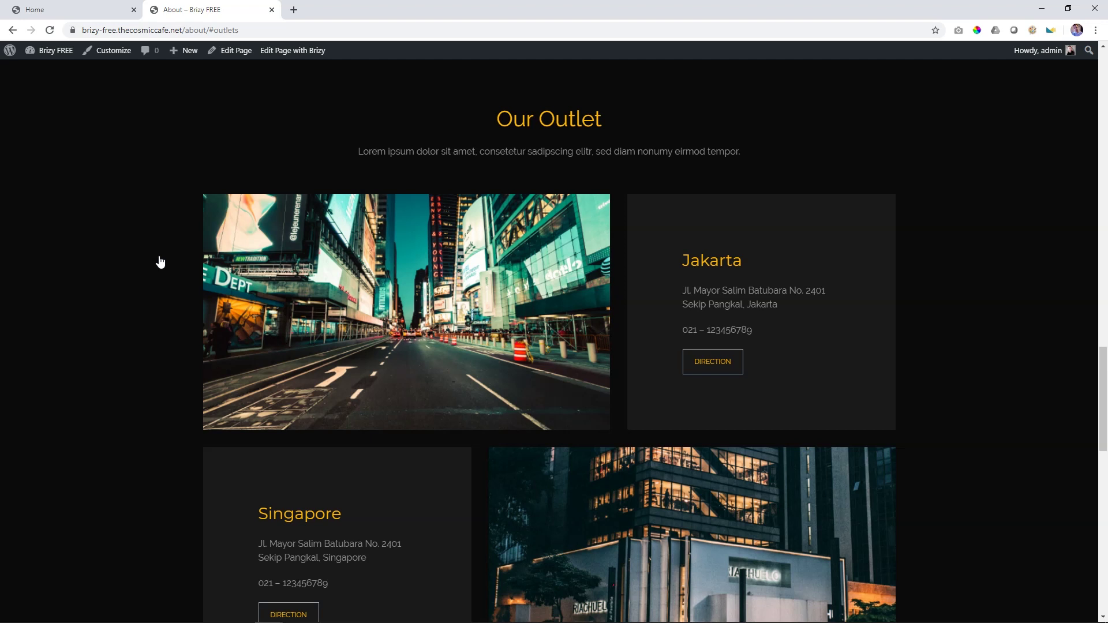
pyautogui.scroll(3, 159, 262)
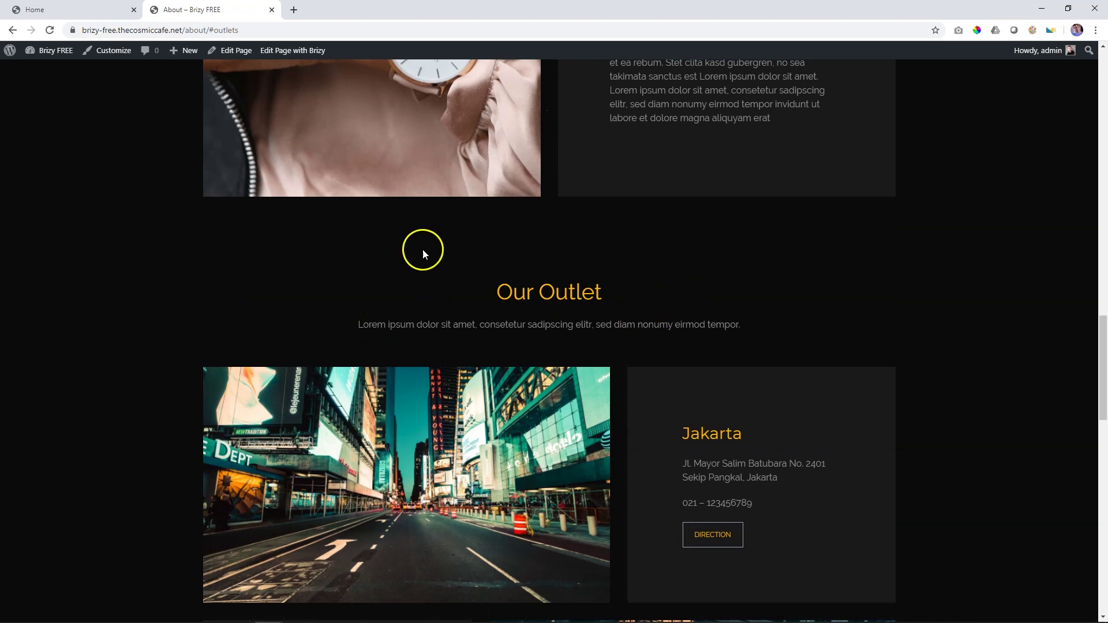
pyautogui.scroll(15, 617, 352)
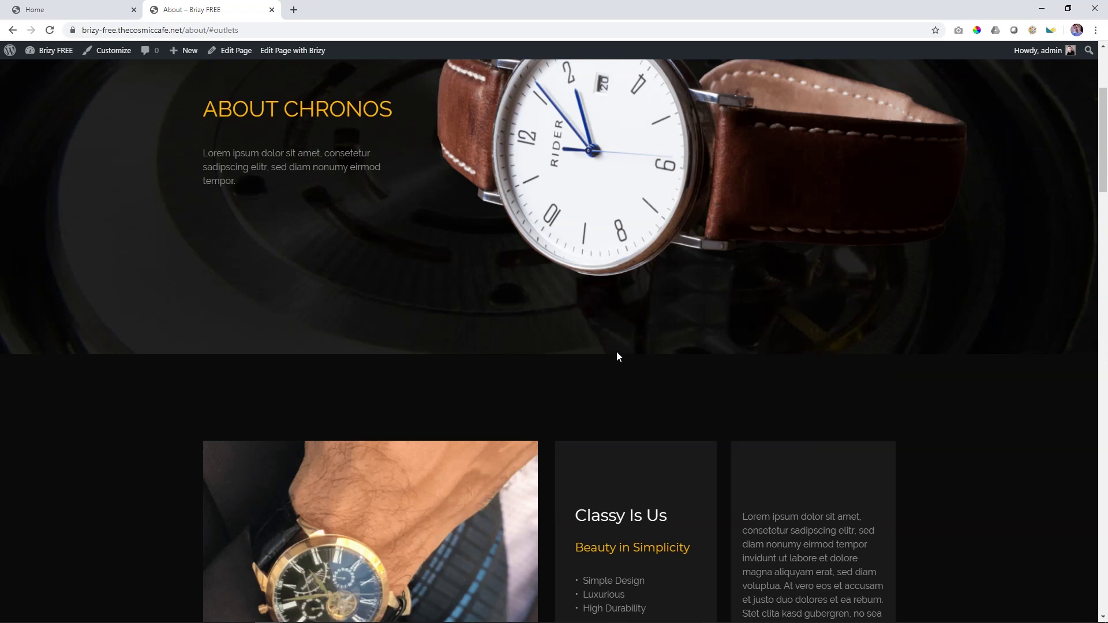
pyautogui.scroll(-15, 616, 352)
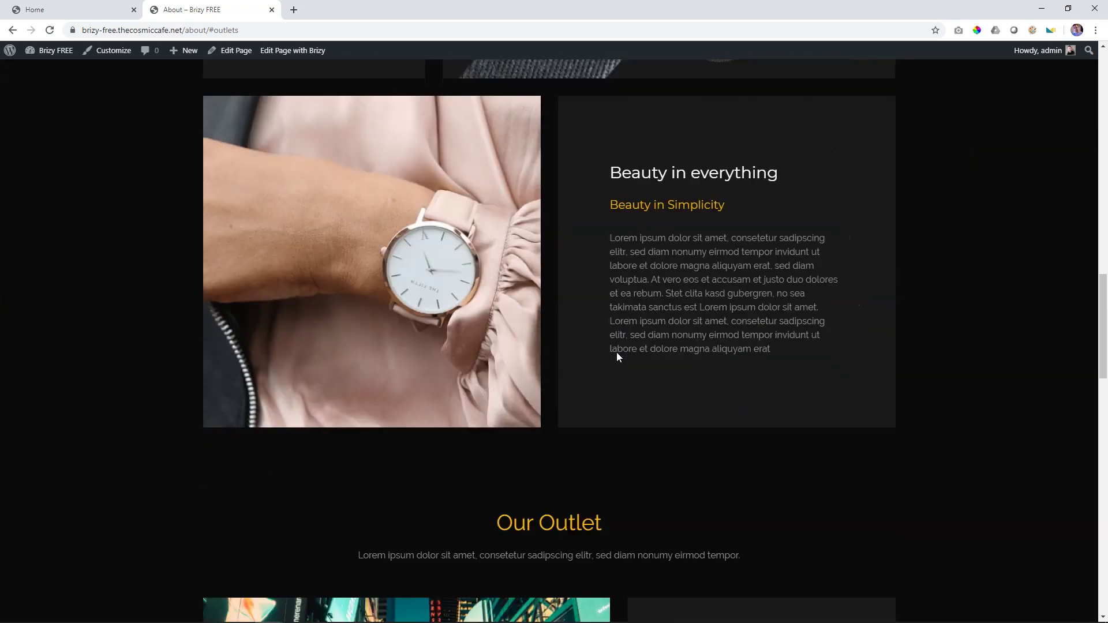
pyautogui.scroll(-5, 616, 352)
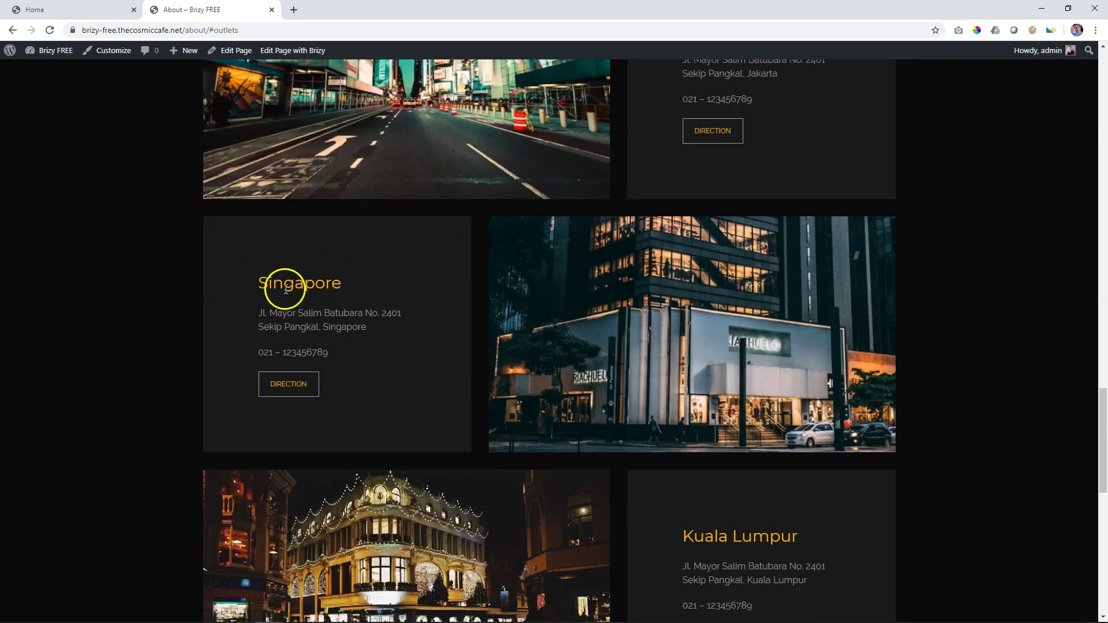
# Step: Open the About page in the Brizy editor and scroll to the Singapore heading
pyautogui.click(313, 52)
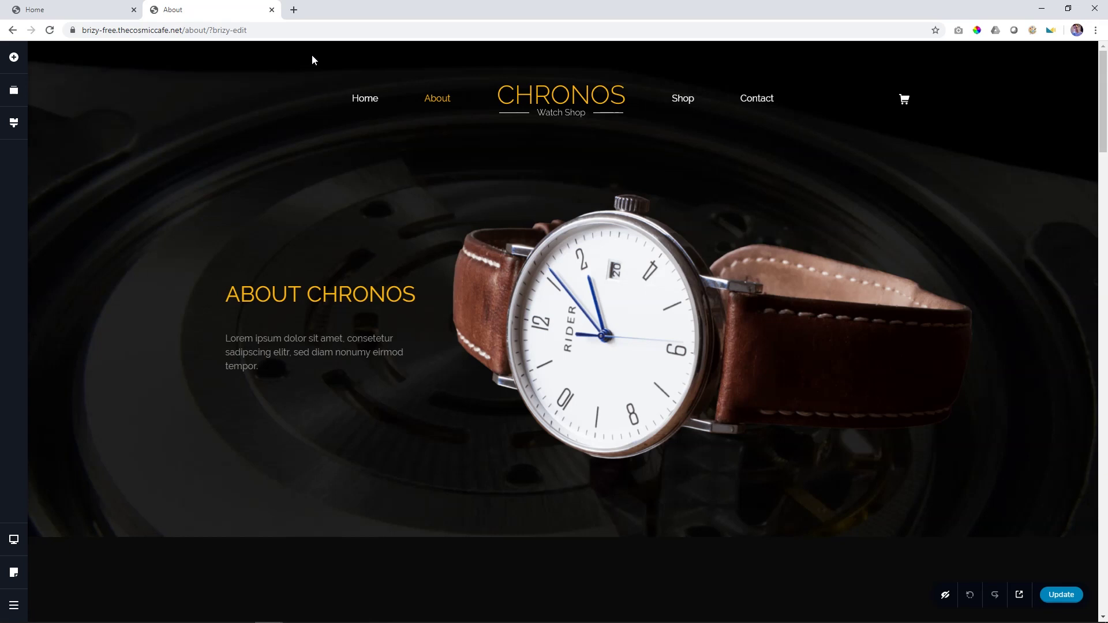
pyautogui.scroll(-20, 605, 181)
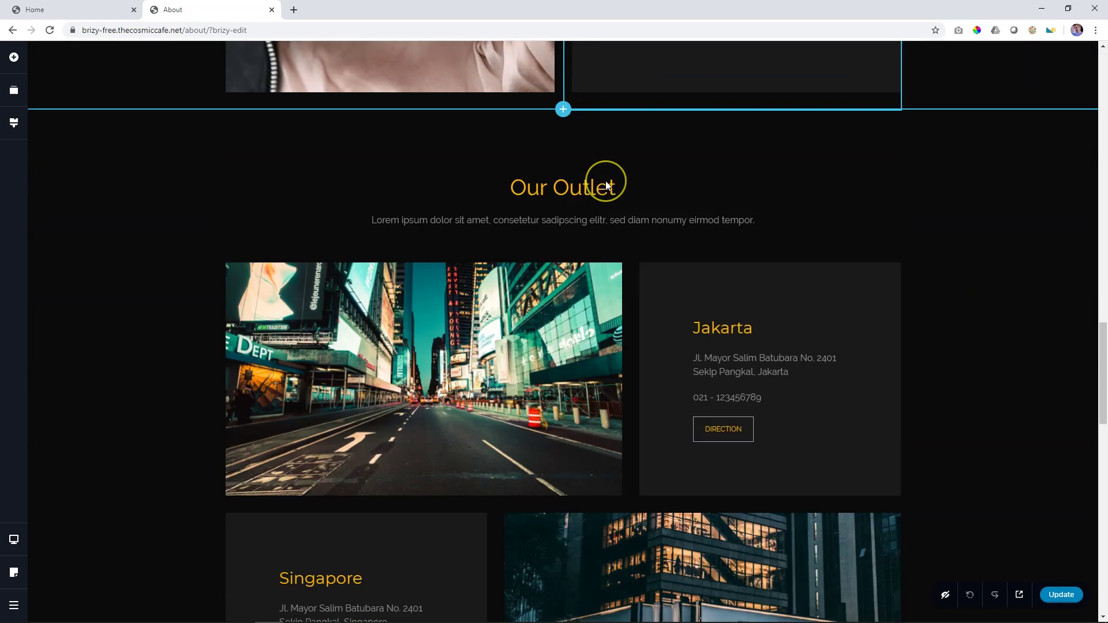
pyautogui.scroll(-3, 322, 228)
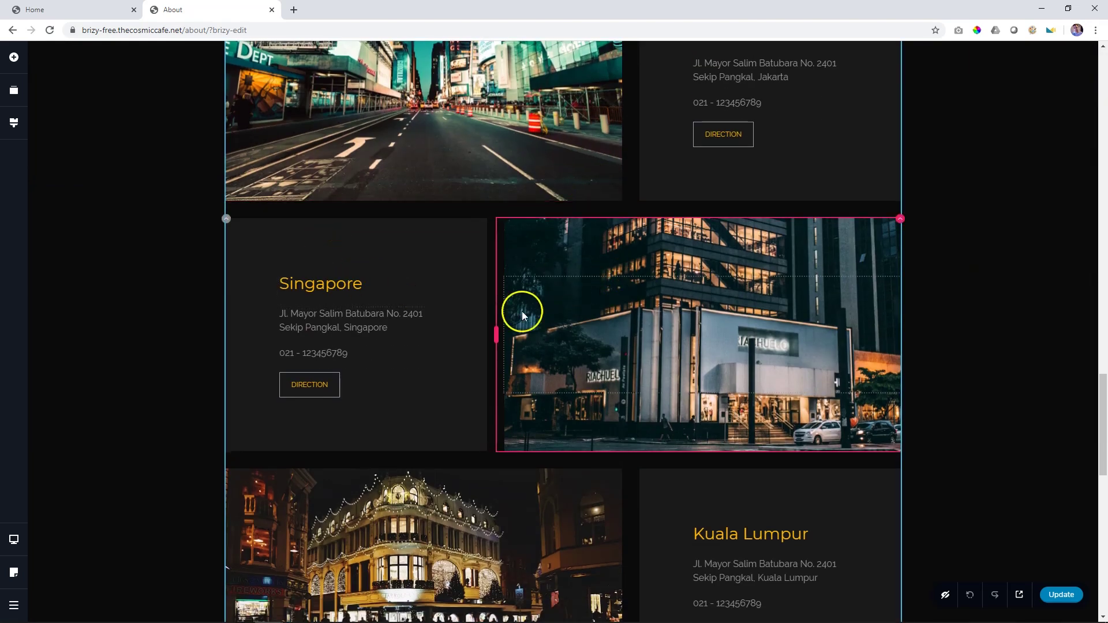
pyautogui.scroll(-5, 520, 311)
pyautogui.scroll(-5, 630, 352)
pyautogui.scroll(12, 558, 361)
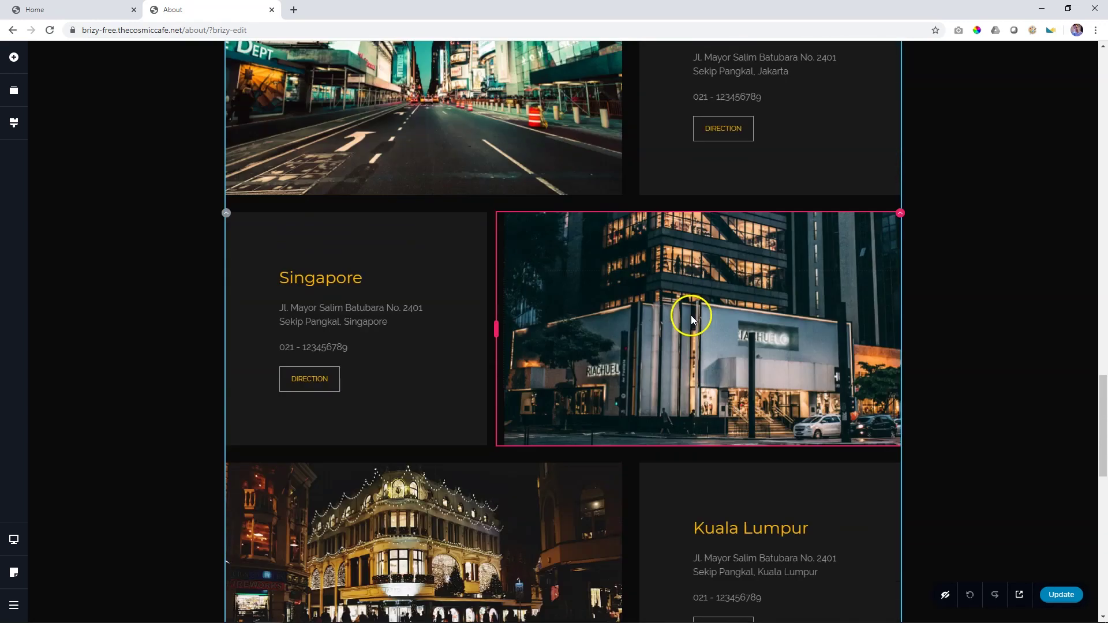
pyautogui.scroll(-3, 670, 338)
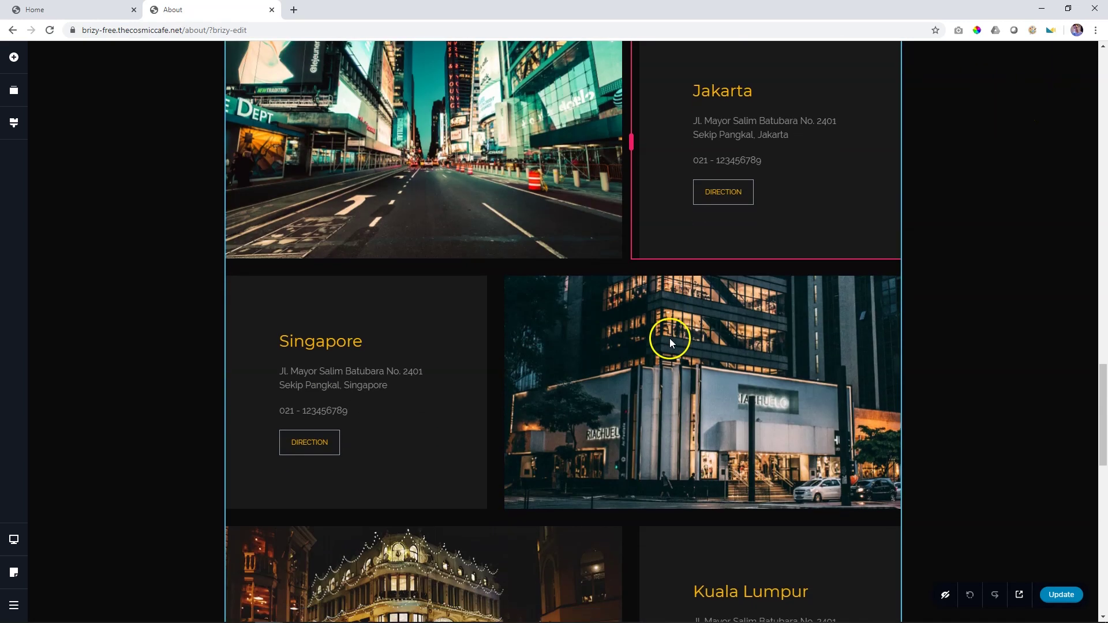
# Step: Set the Singapore heading's advanced CSS ID to 'singapore' and save the page
pyautogui.click(321, 342)
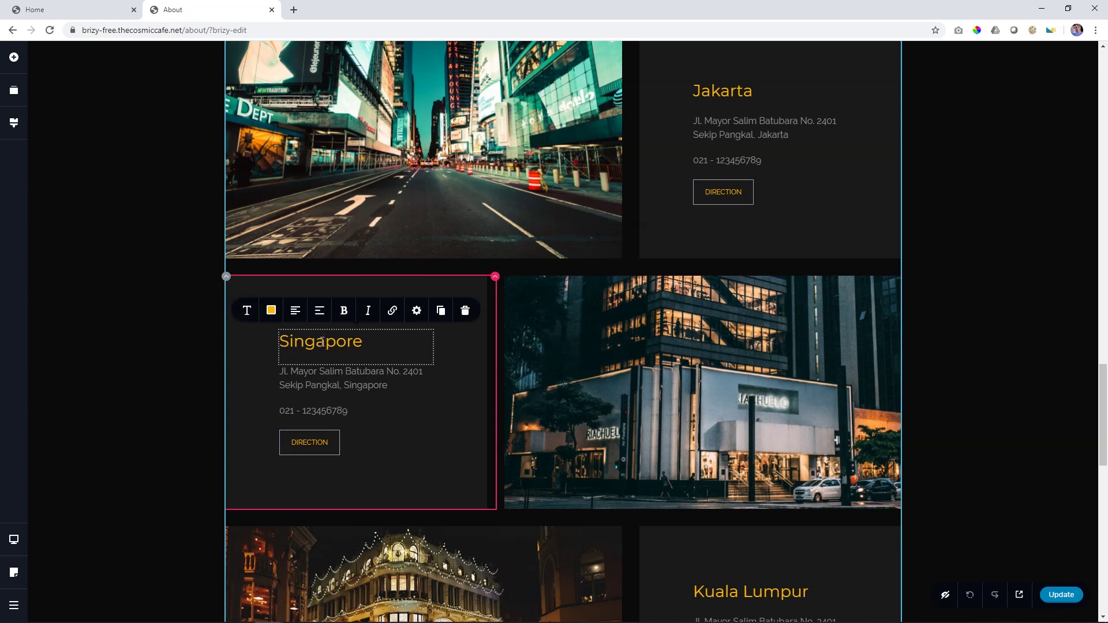
pyautogui.click(321, 339)
pyautogui.click(417, 312)
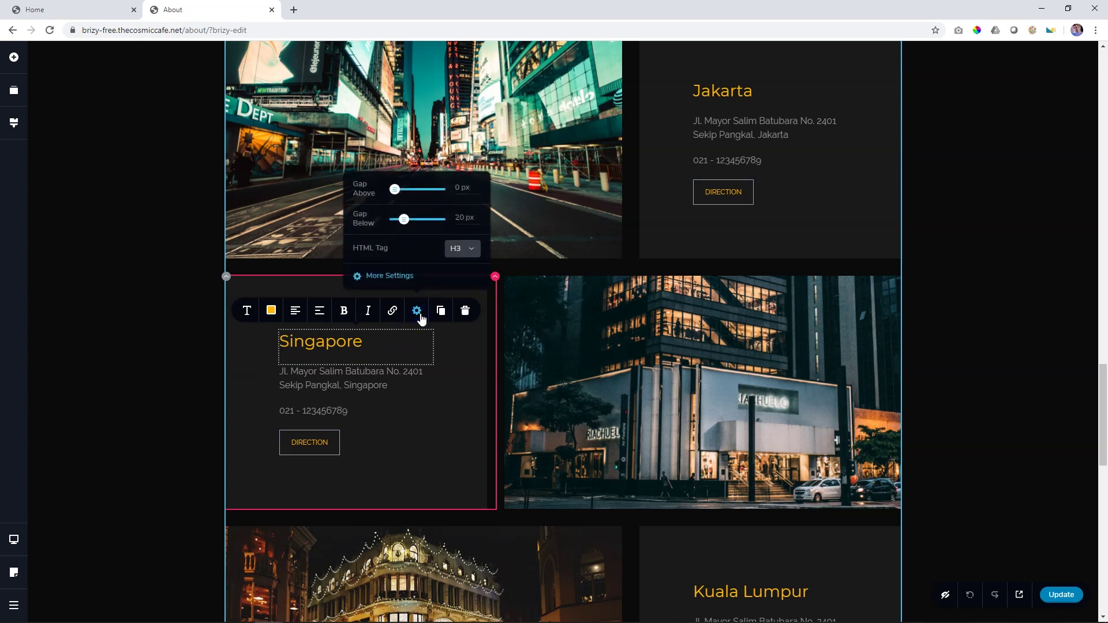
pyautogui.click(398, 271)
pyautogui.click(1036, 90)
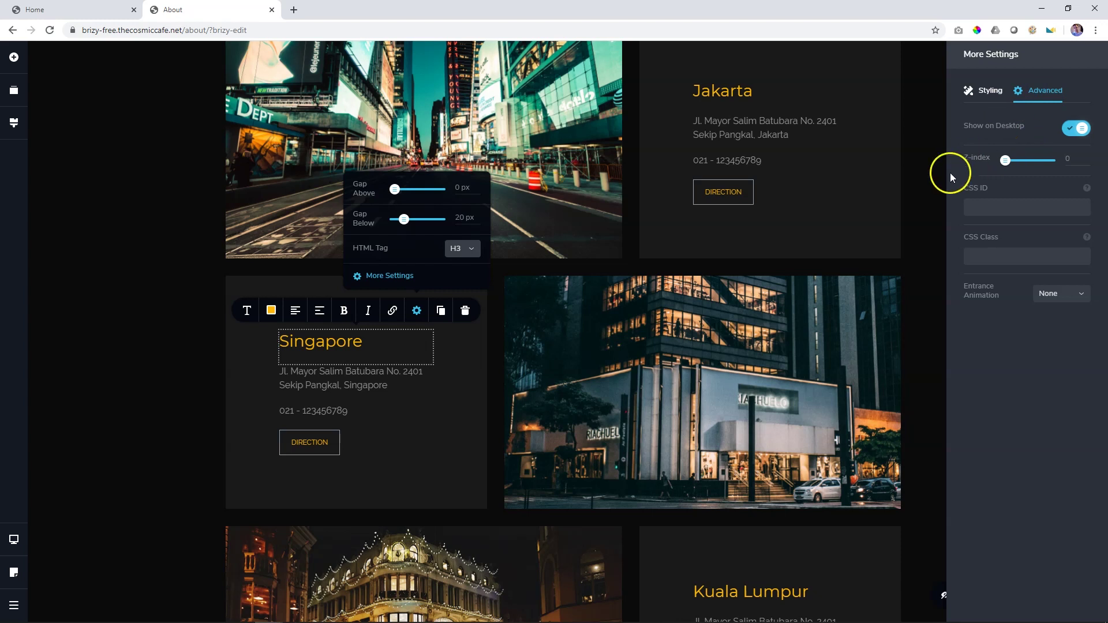
pyautogui.click(989, 205)
pyautogui.write('singapore')
pyautogui.click(921, 224)
pyautogui.click(1055, 599)
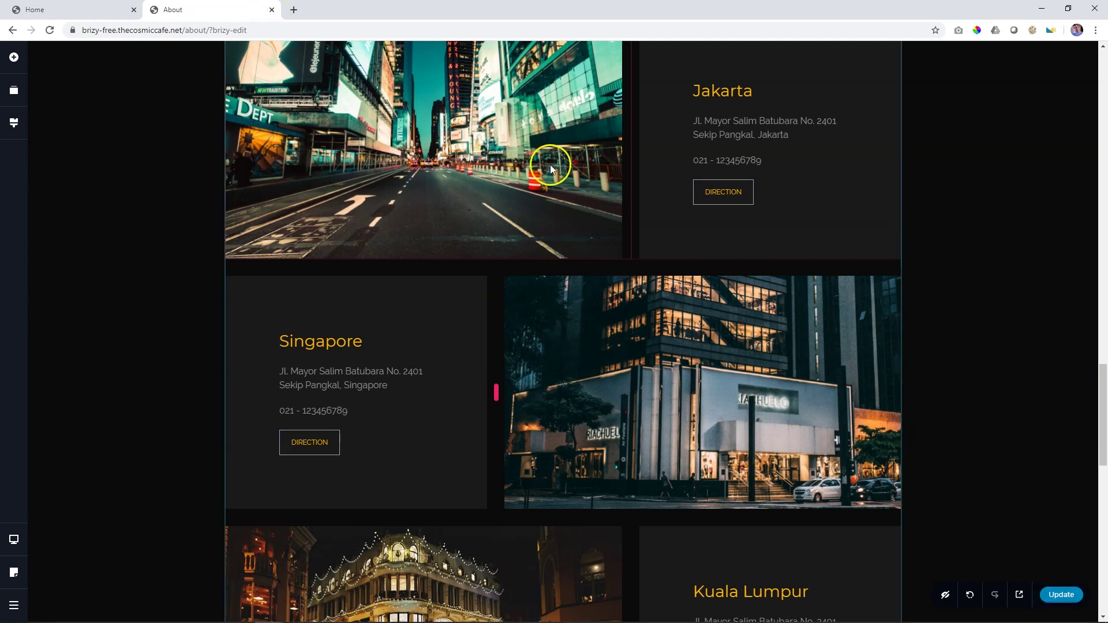
# Step: Change the CHECK OUT OUR OUTLETS button link from the outlets anchor to /about#singapore and save
pyautogui.click(270, 10)
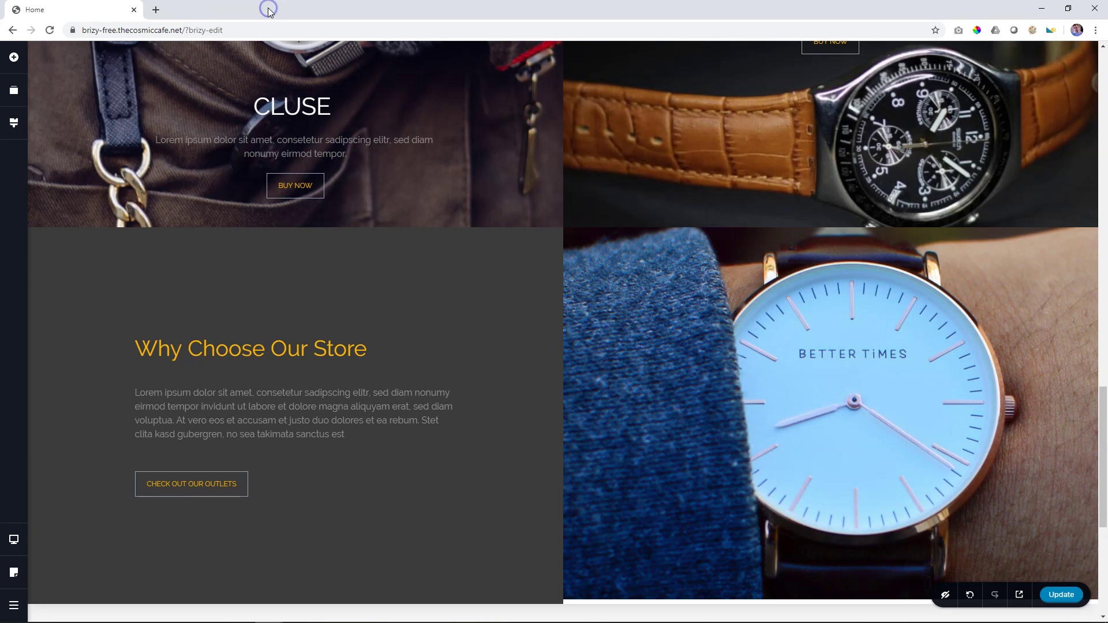
pyautogui.click(195, 484)
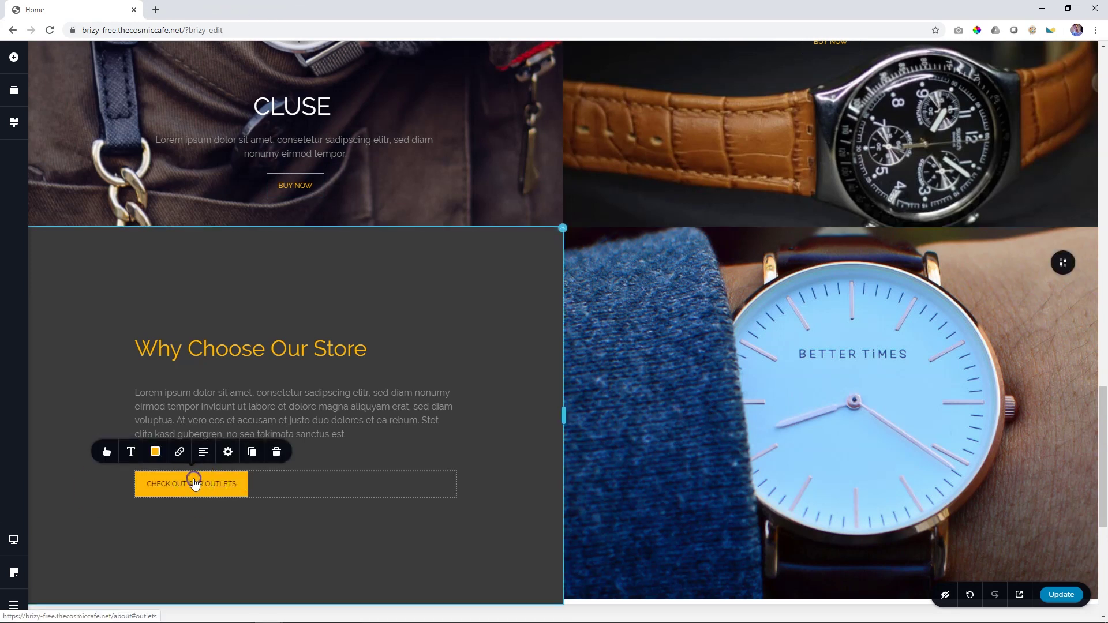
pyautogui.click(180, 454)
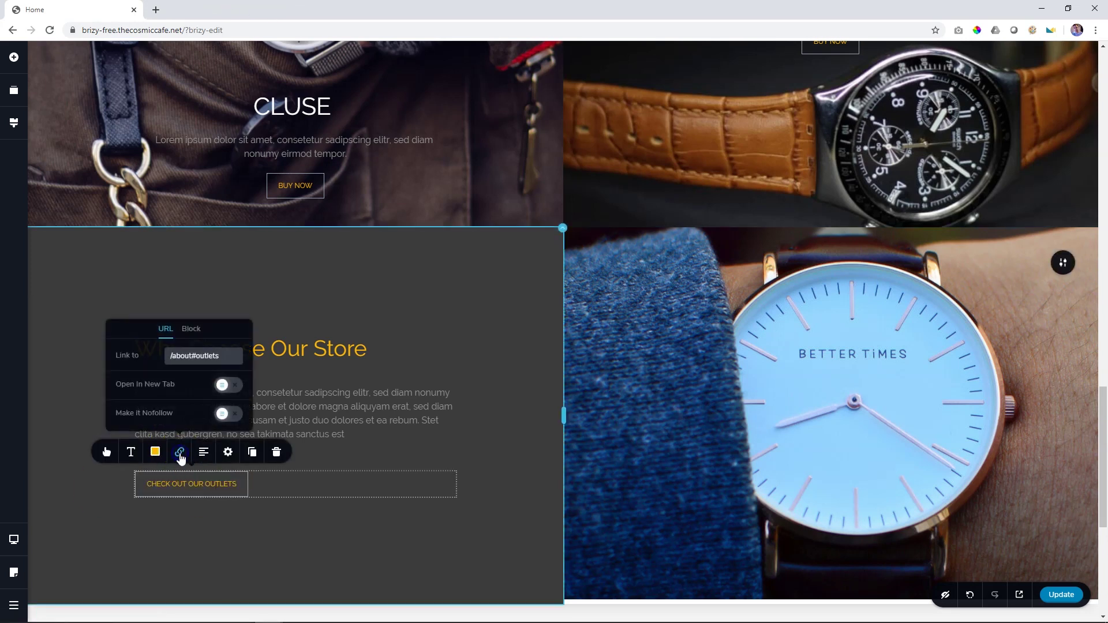
pyautogui.click(200, 356)
pyautogui.press('BackSpace')
pyautogui.press('BackSpace')
pyautogui.press('BackSpace')
pyautogui.press('BackSpace')
pyautogui.press('BackSpace')
pyautogui.press('BackSpace')
pyautogui.press('BackSpace')
pyautogui.write('singapore')
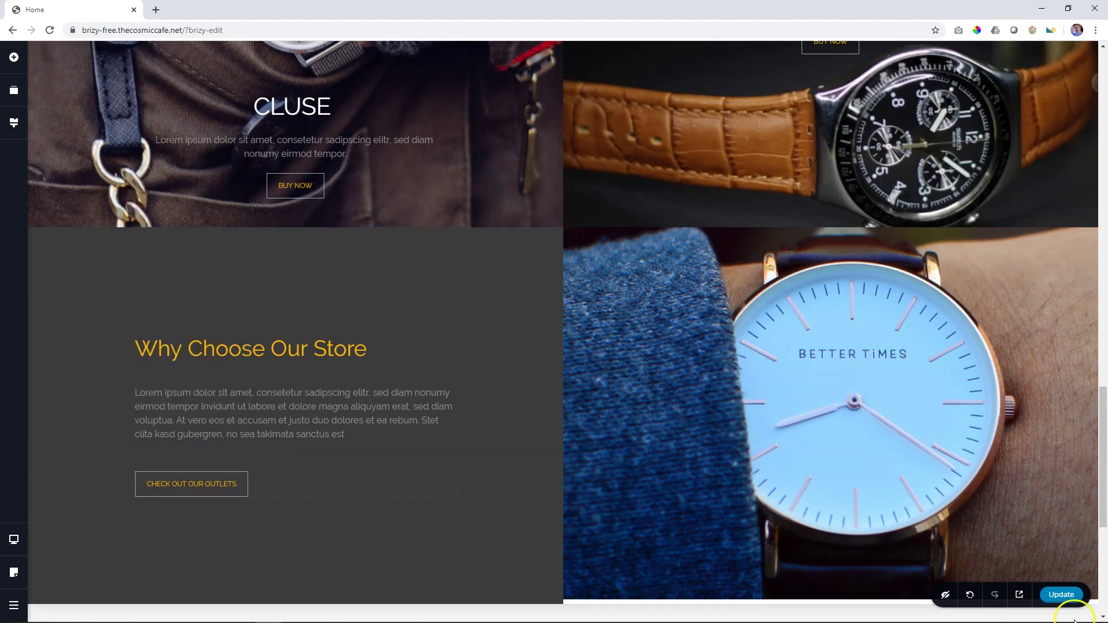
pyautogui.click(1060, 595)
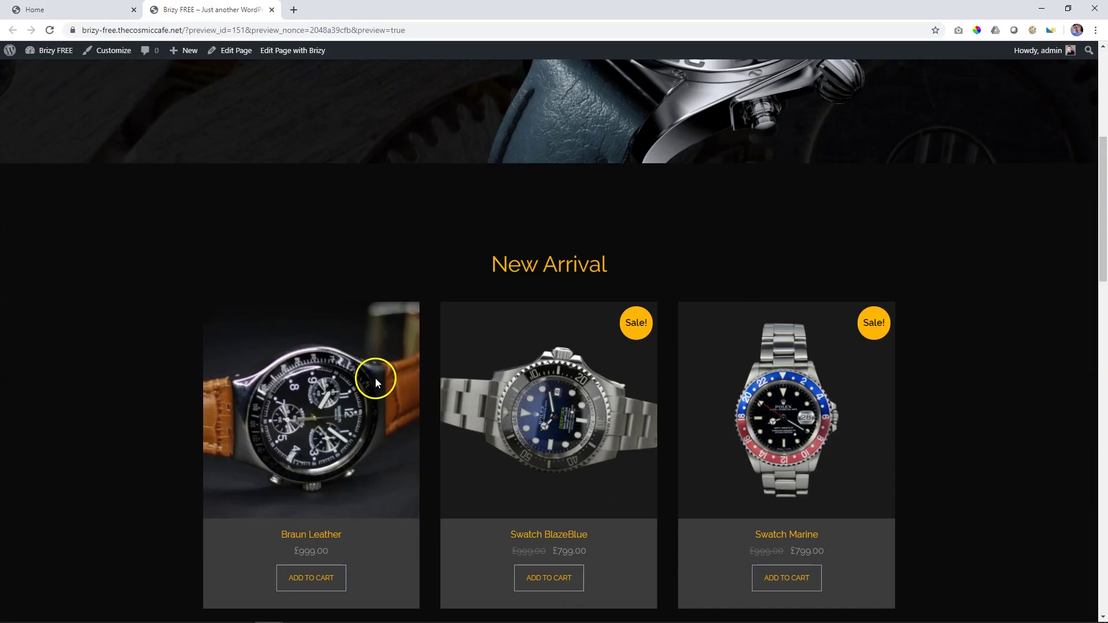
pyautogui.scroll(-10, 375, 378)
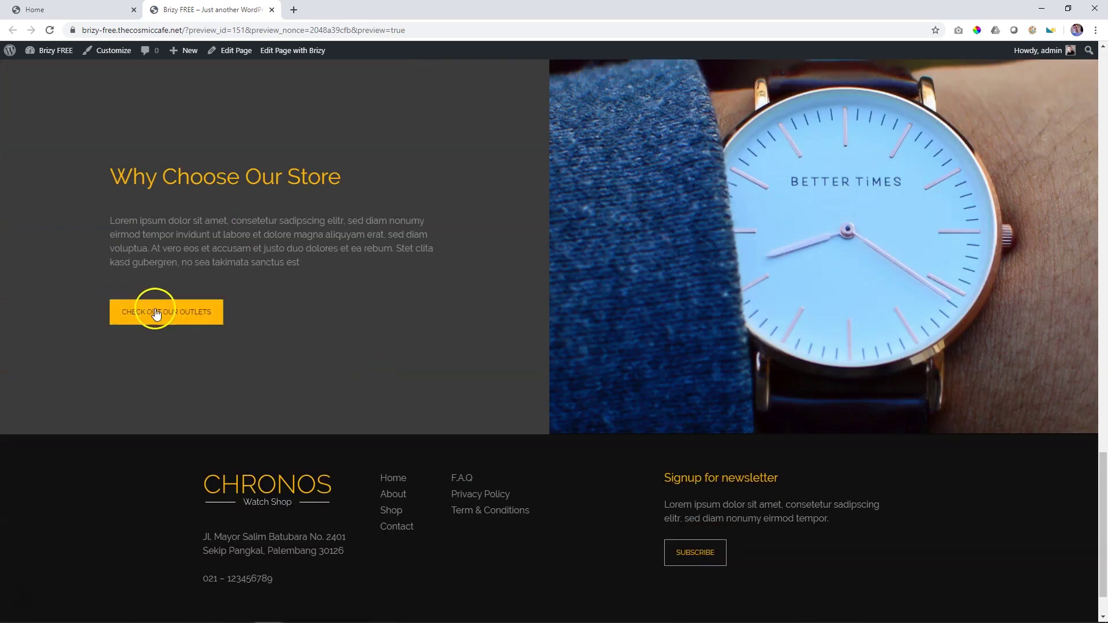
# Step: Click CHECK OUT OUR OUTLETS in the Home preview and confirm it lands on /about/#singapore
pyautogui.click(162, 314)
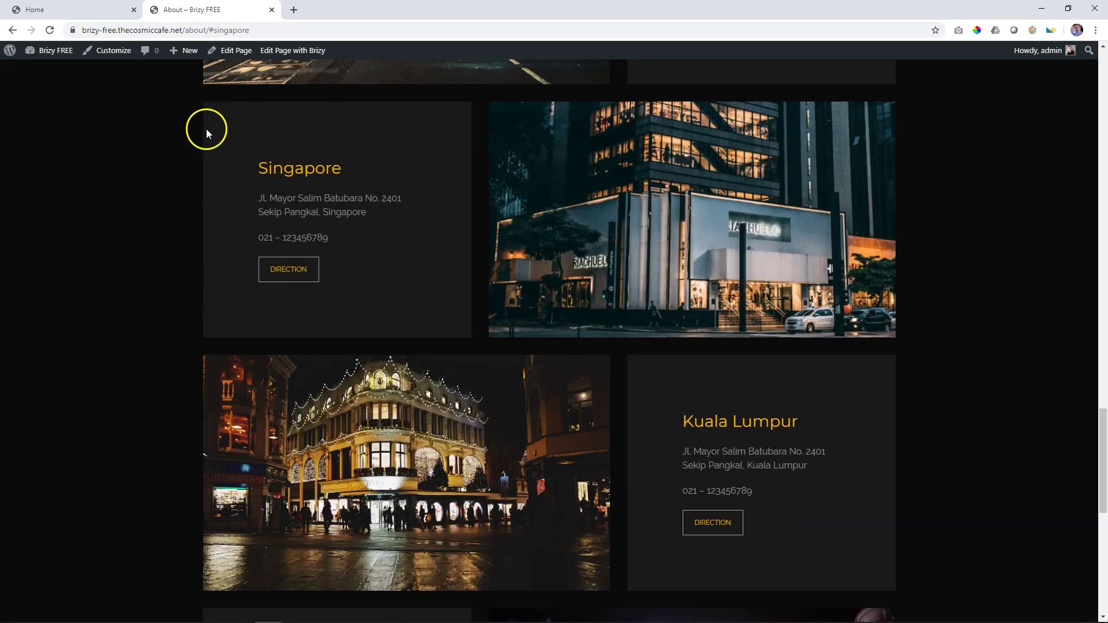
pyautogui.scroll(-2, 287, 168)
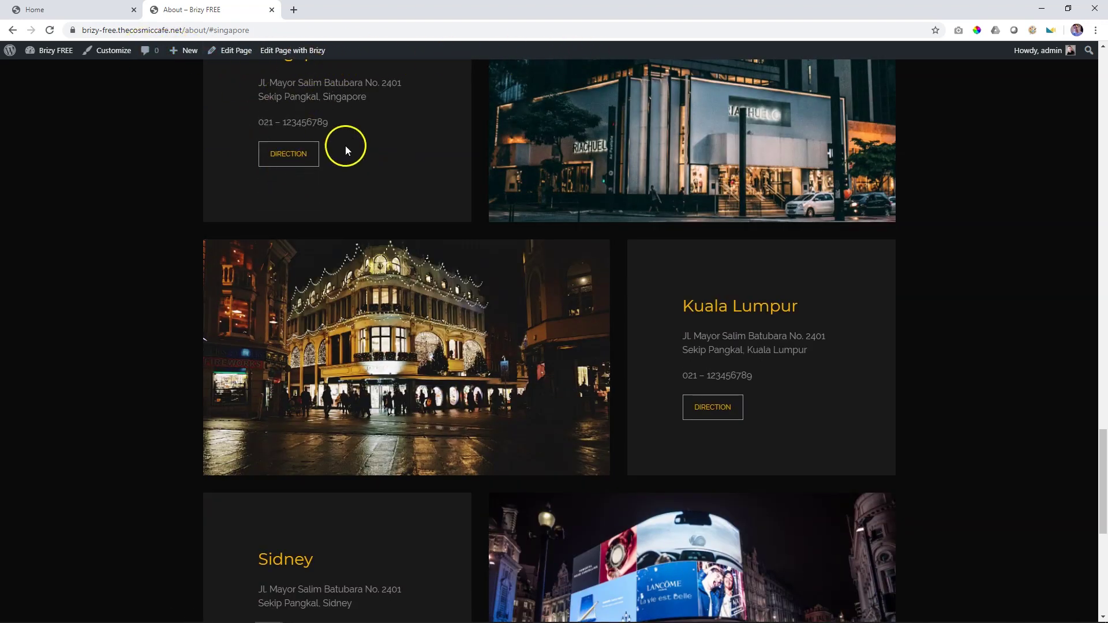
pyautogui.scroll(-5, 362, 196)
pyautogui.scroll(3, 365, 217)
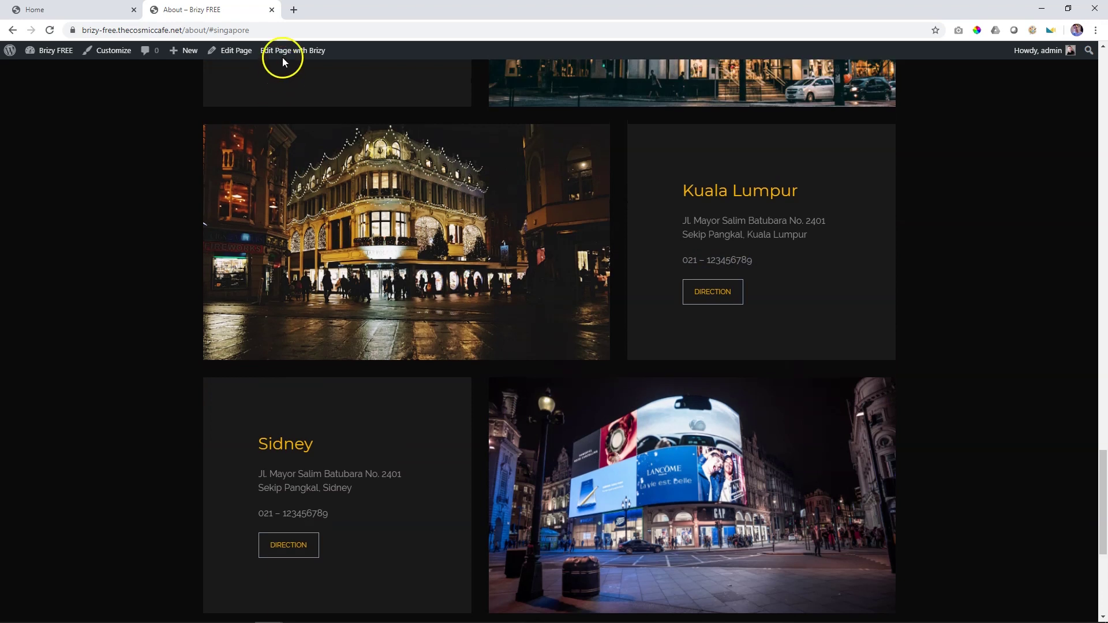
# Step: Reopen the About page in Brizy and view the Singapore photo's advanced CSS ID options
pyautogui.click(284, 53)
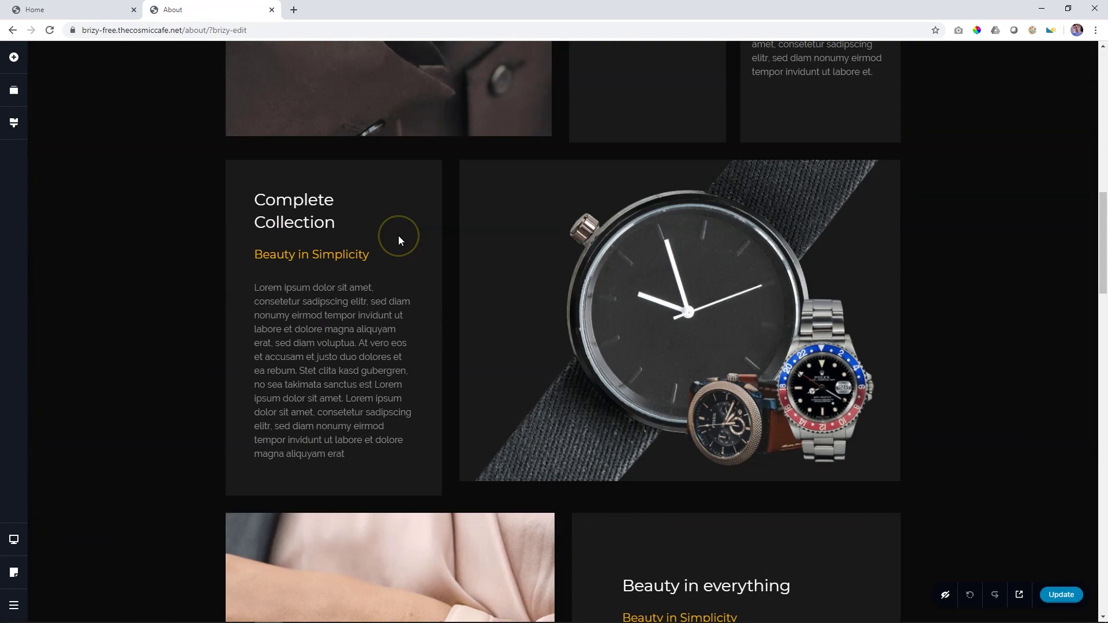
pyautogui.scroll(-18, 398, 236)
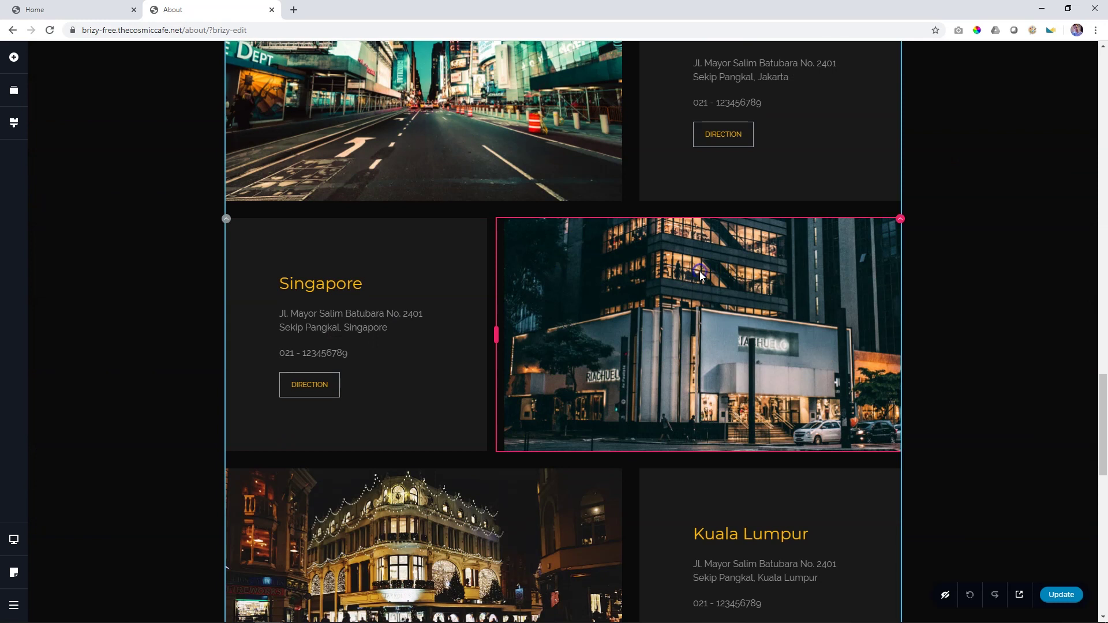
pyautogui.click(880, 236)
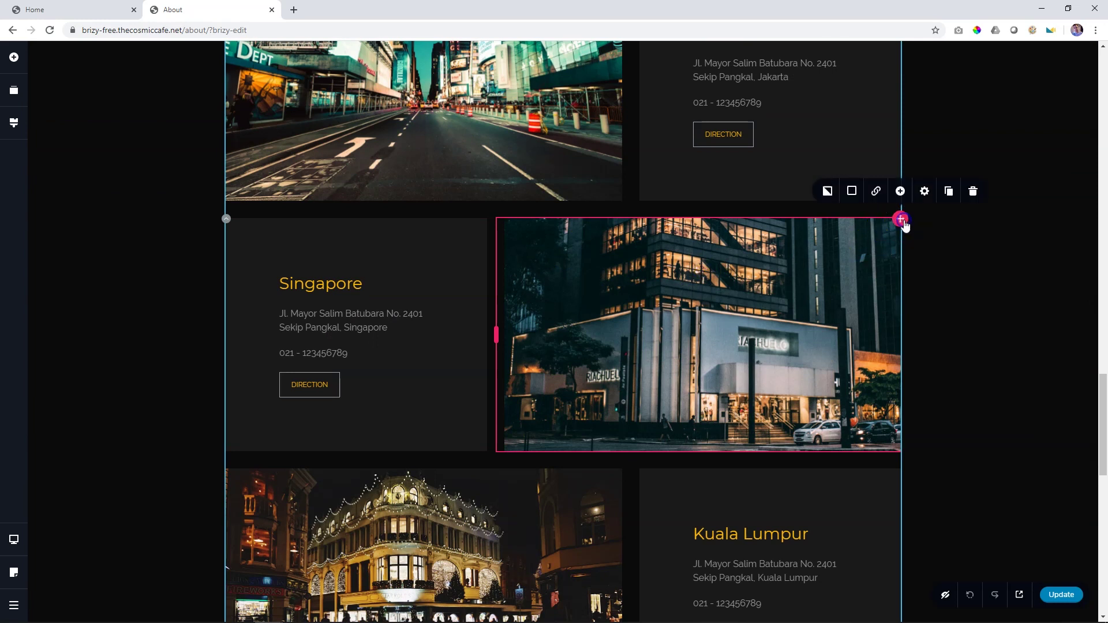
pyautogui.click(924, 192)
pyautogui.click(898, 158)
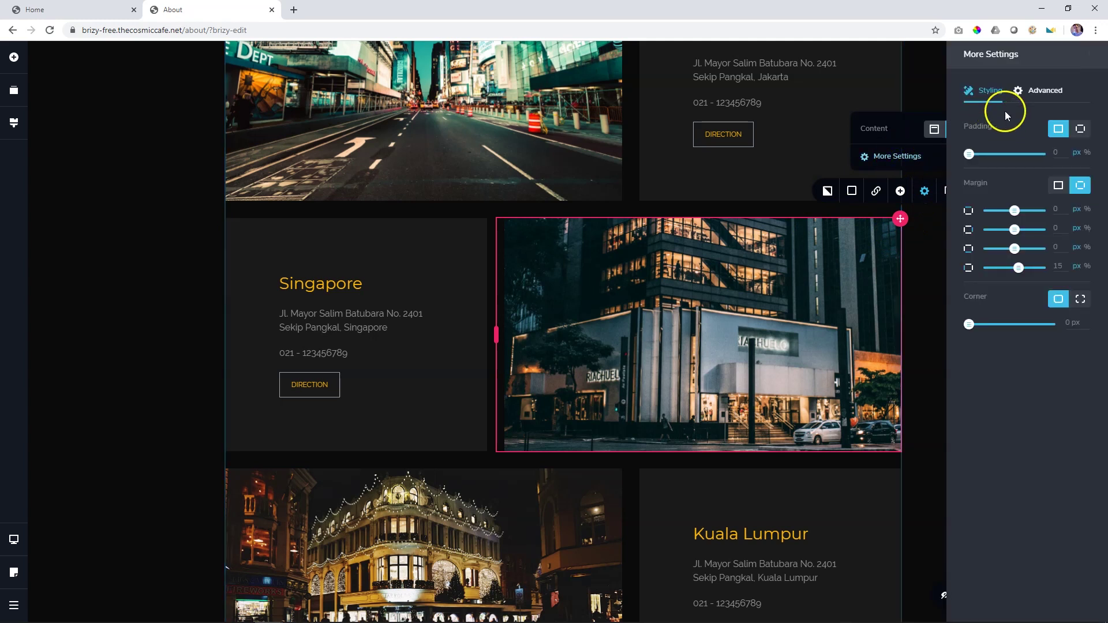
pyautogui.click(1050, 86)
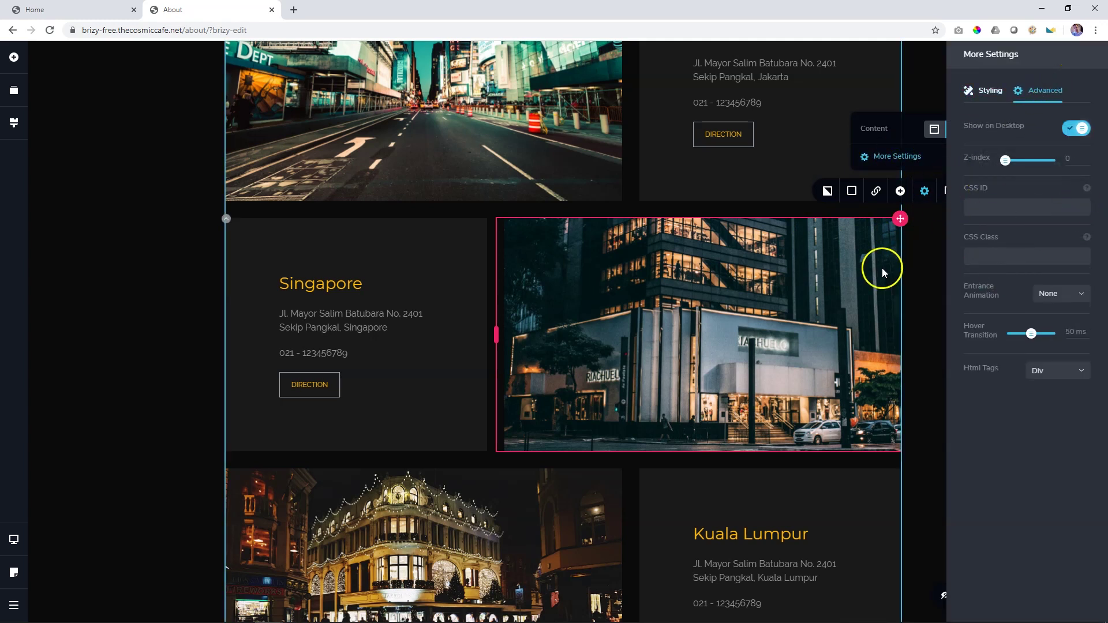
# Step: View the pink-strap watch image's advanced CSS ID options, then deselect it
pyautogui.scroll(-10, 704, 266)
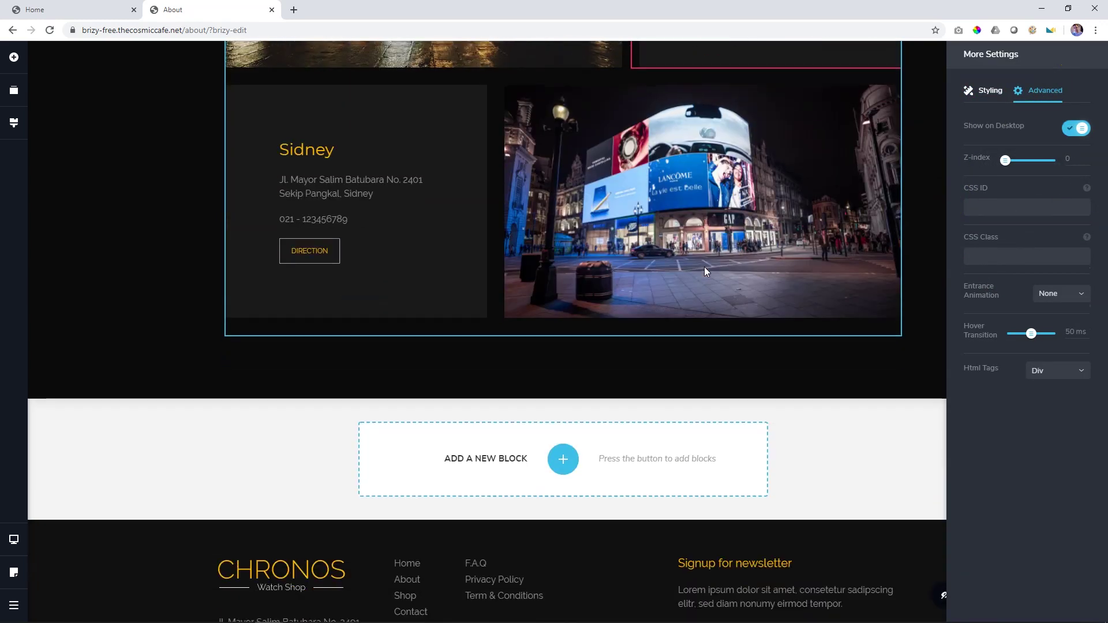
pyautogui.scroll(7, 705, 267)
pyautogui.scroll(10, 705, 266)
pyautogui.click(474, 166)
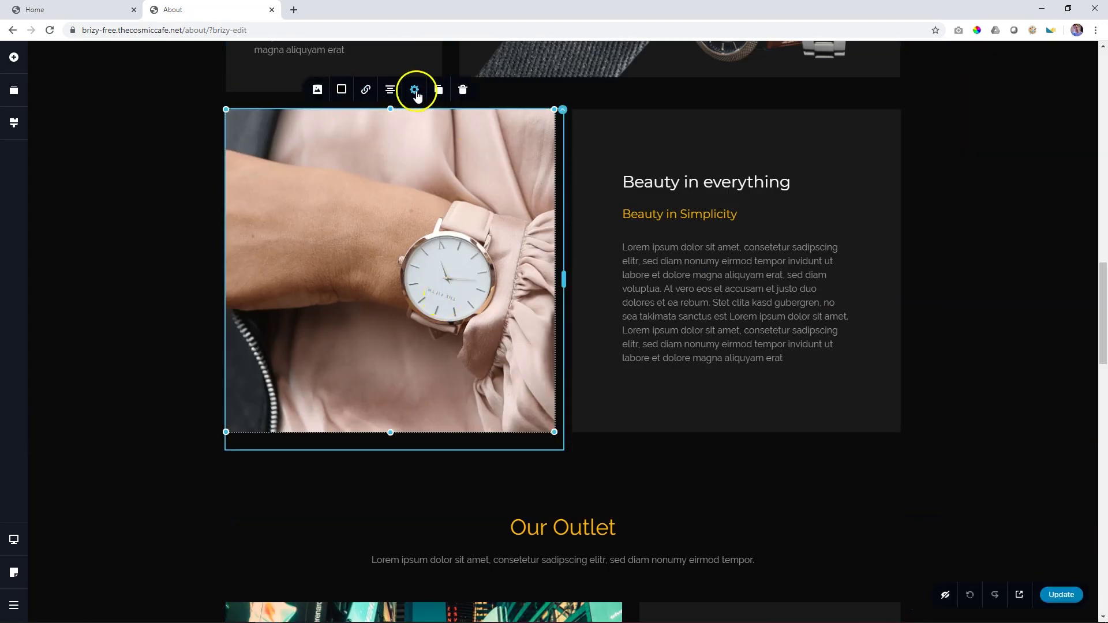
pyautogui.click(415, 90)
pyautogui.click(388, 208)
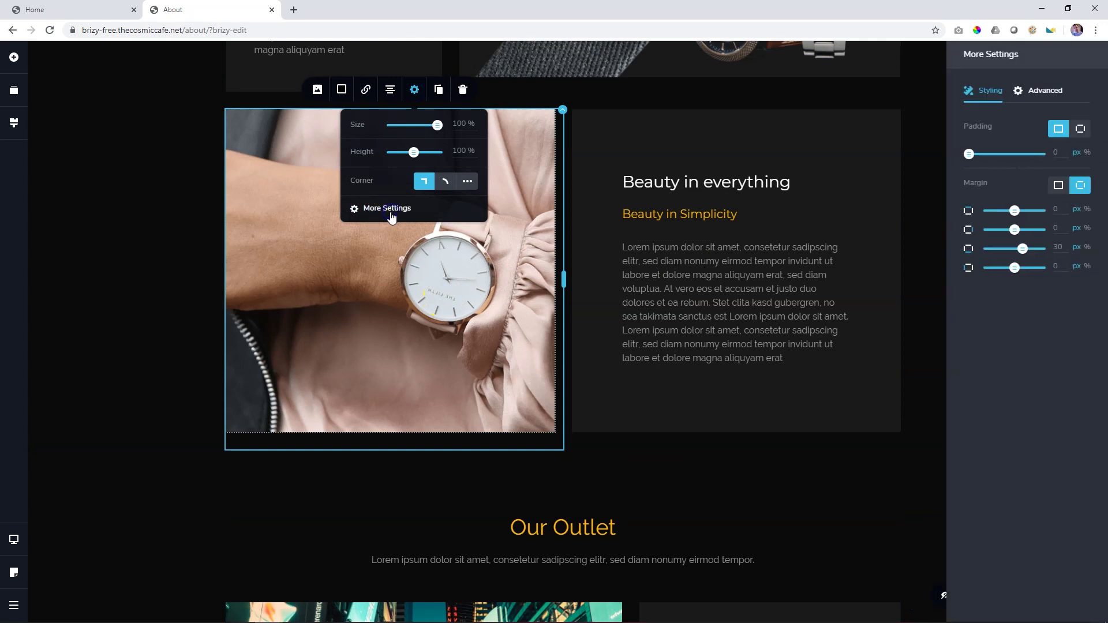
pyautogui.click(1041, 99)
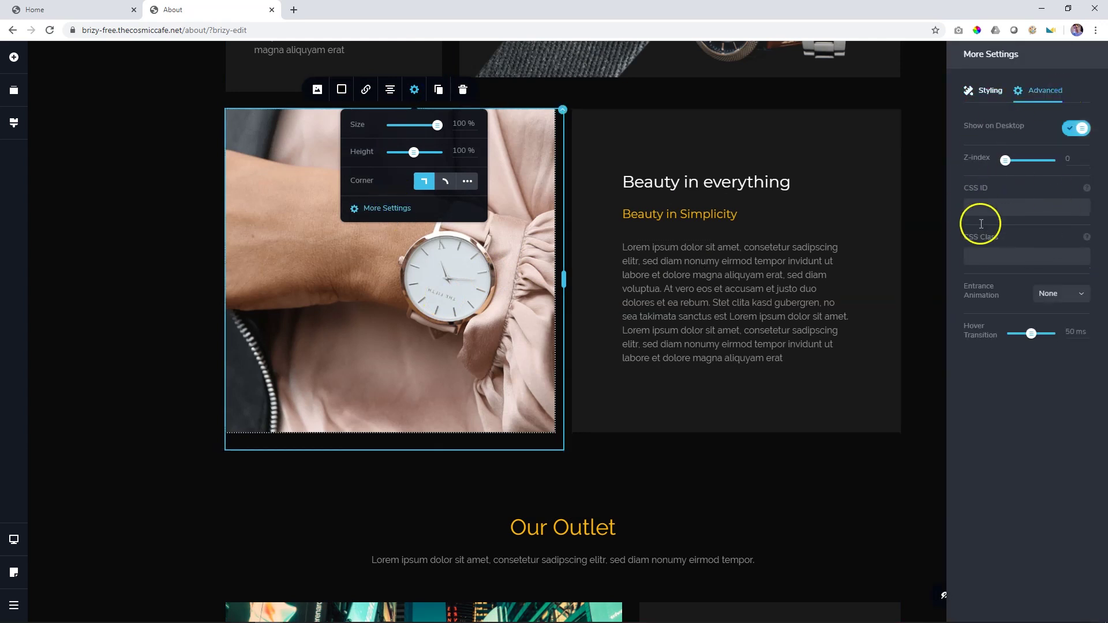
pyautogui.click(922, 239)
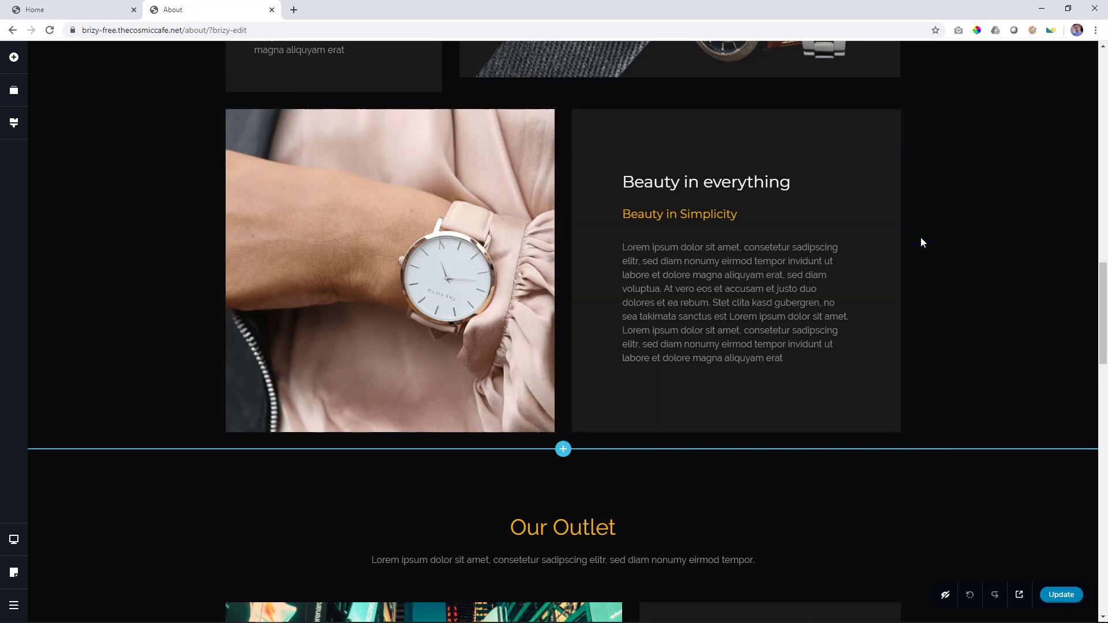